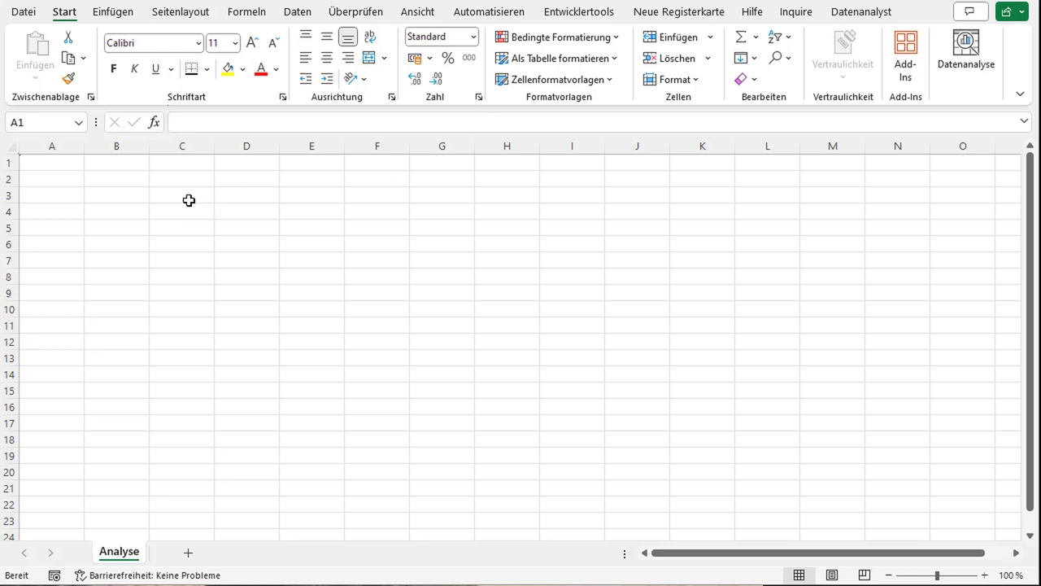
Label cell B3 Datumsbeginn and enter the start date 01.01.2000 in C3
left_click(122, 199)
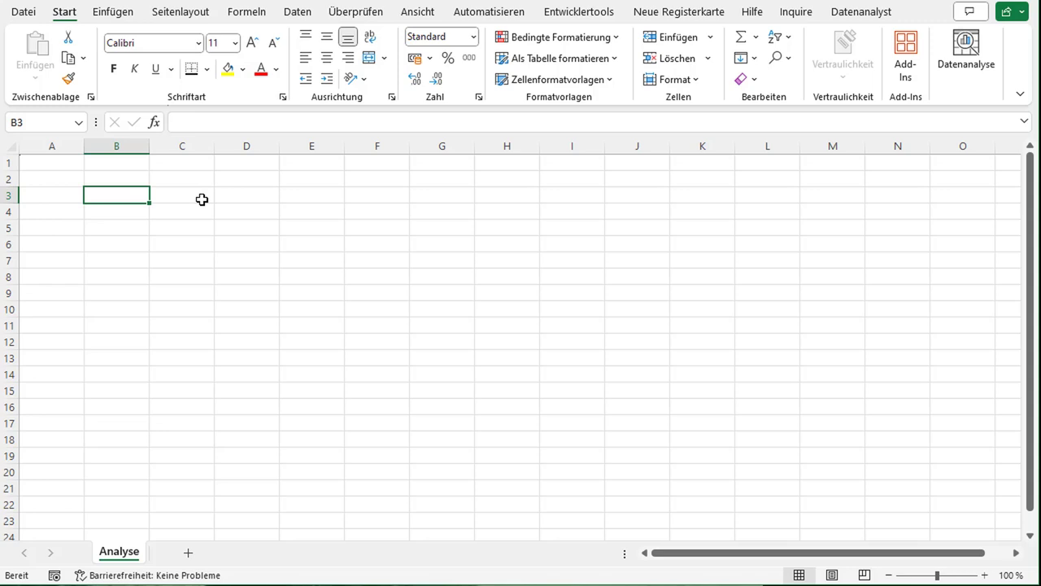
type("Dati")
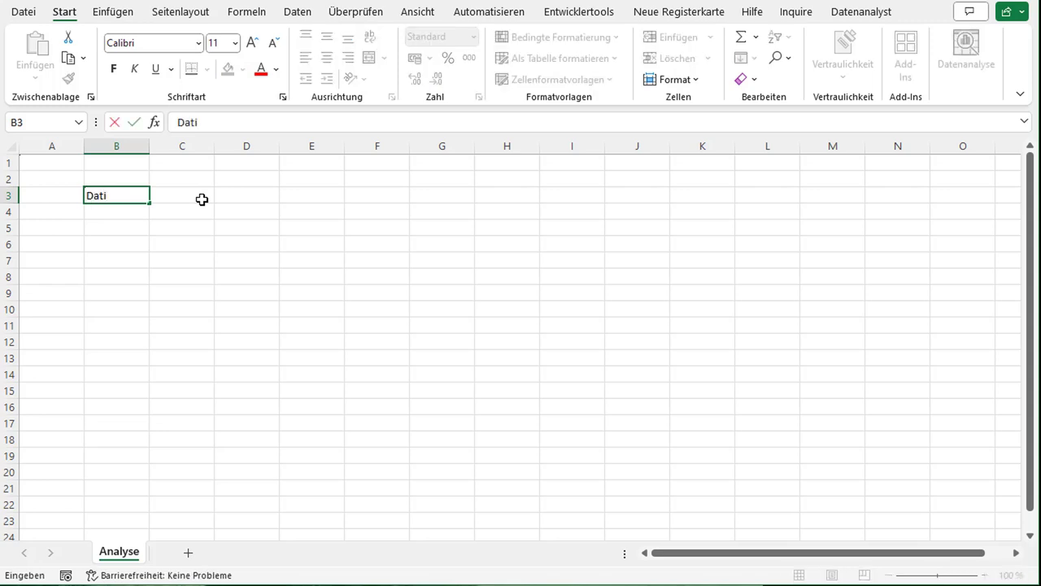
key("BackSpace")
type("umsbeginn")
left_click(202, 199)
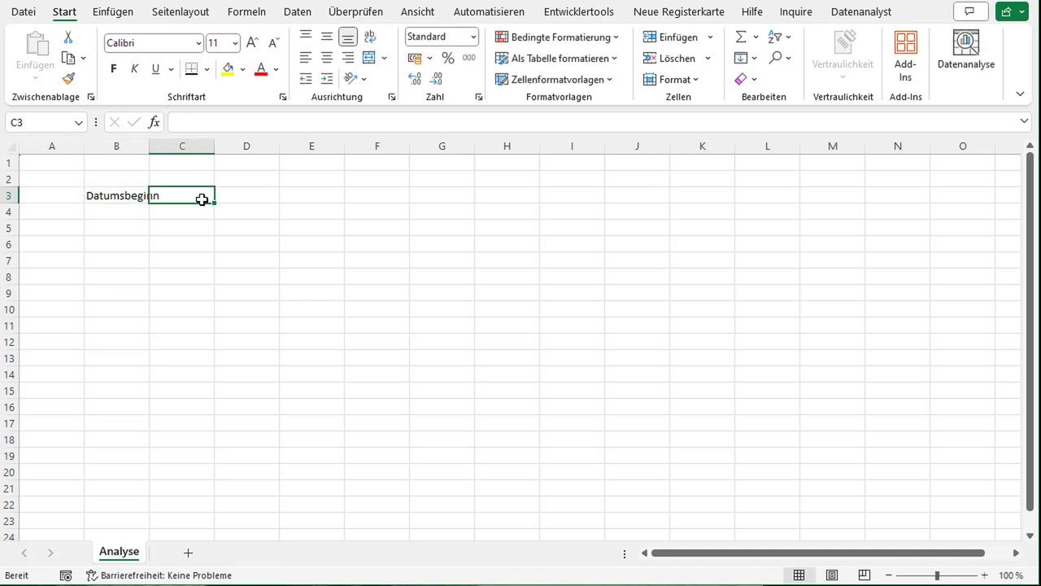
type("1.")
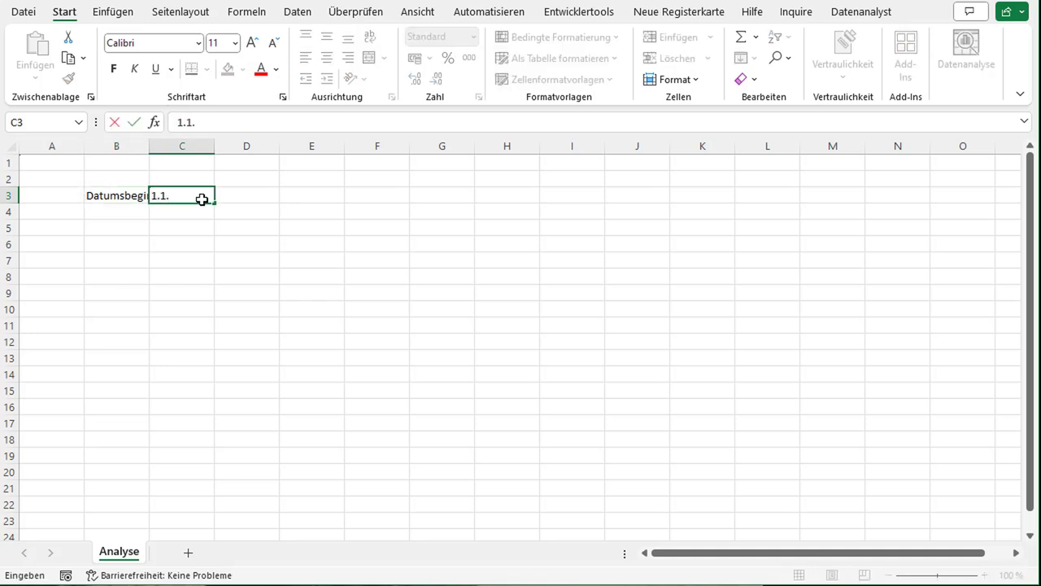
type("01.20000")
key("Return")
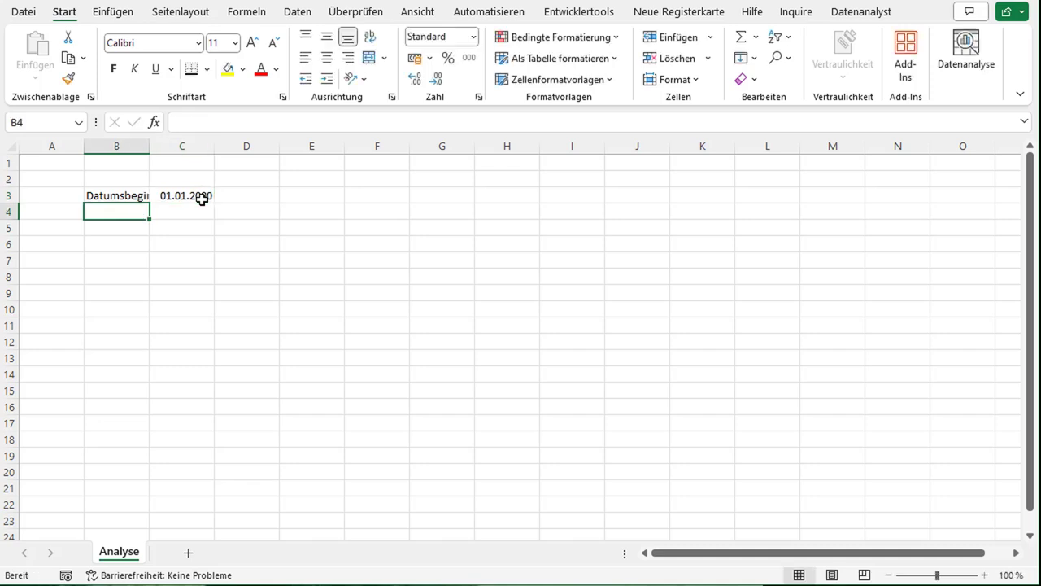
Label cell B4 Datumsende and enter the current date in C4 with =HEUTE()
type("Datumsende")
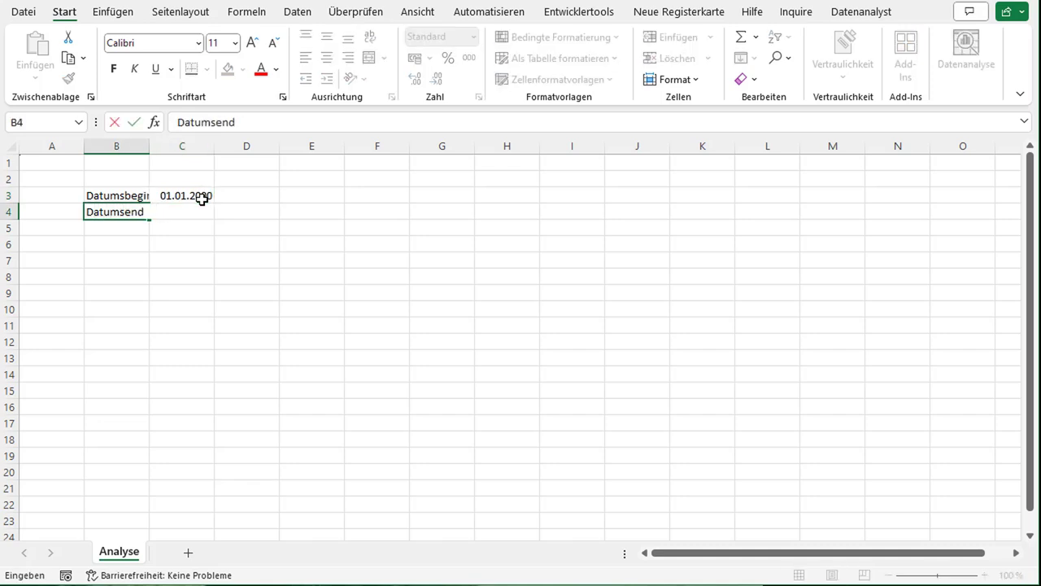
key("Tab")
type("=")
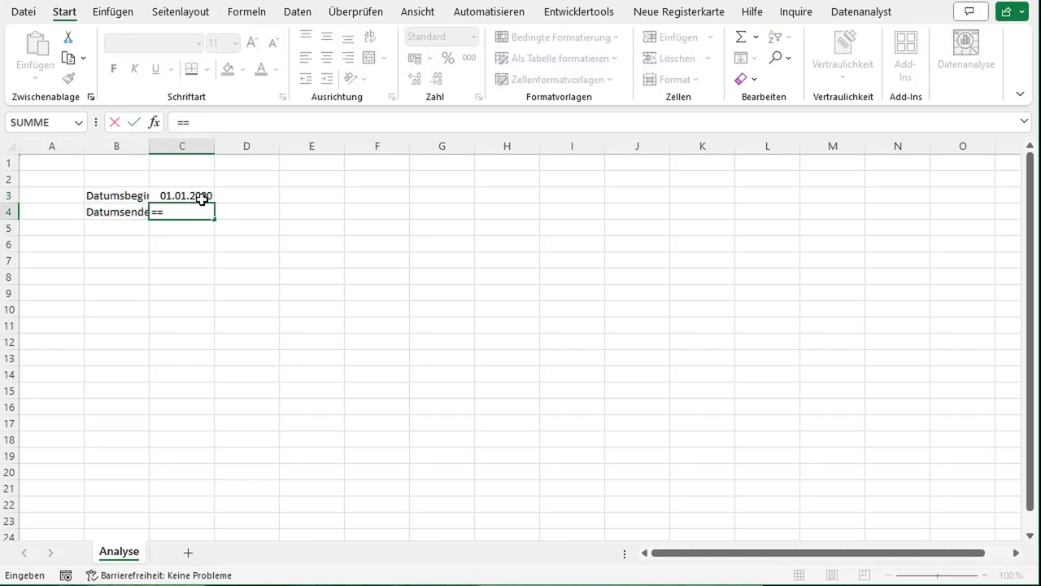
type("HEUTE()")
key("Return")
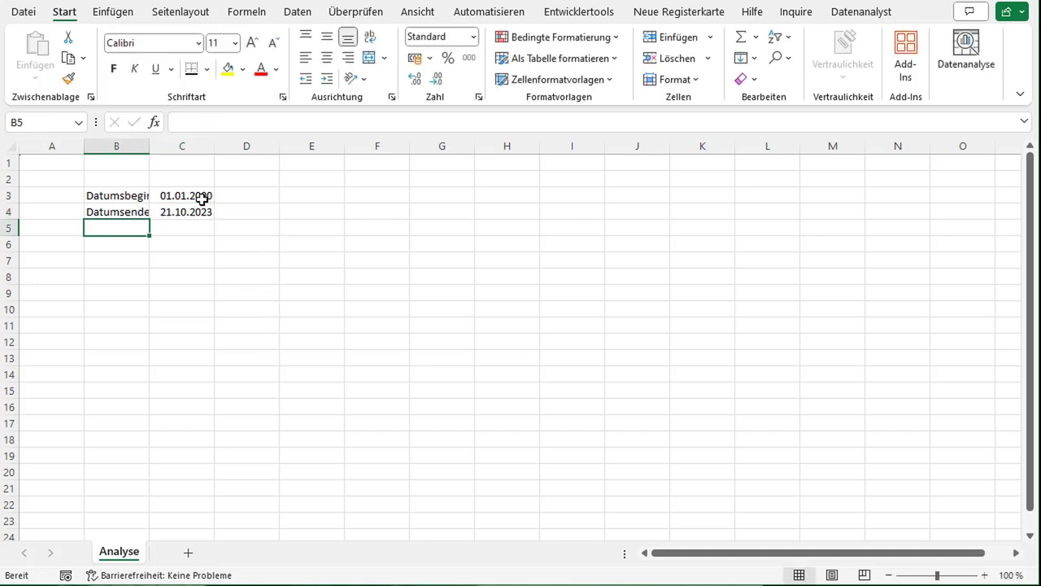
Label cell B5 Ticker with the symbol SPY in C5, and fit columns B and C to their contents
type("Ticker")
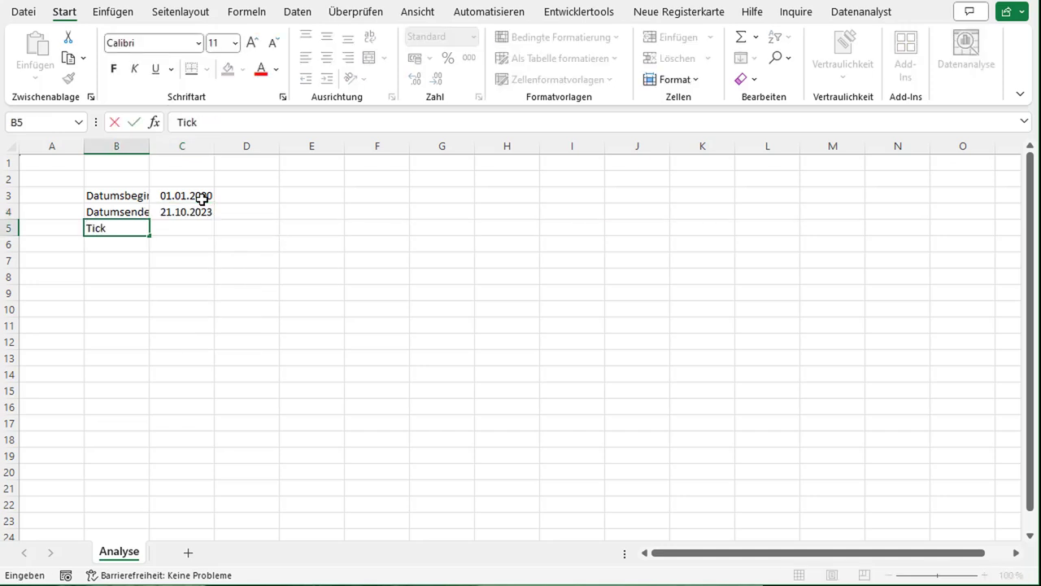
key("Tab")
type("SPY")
key("Return")
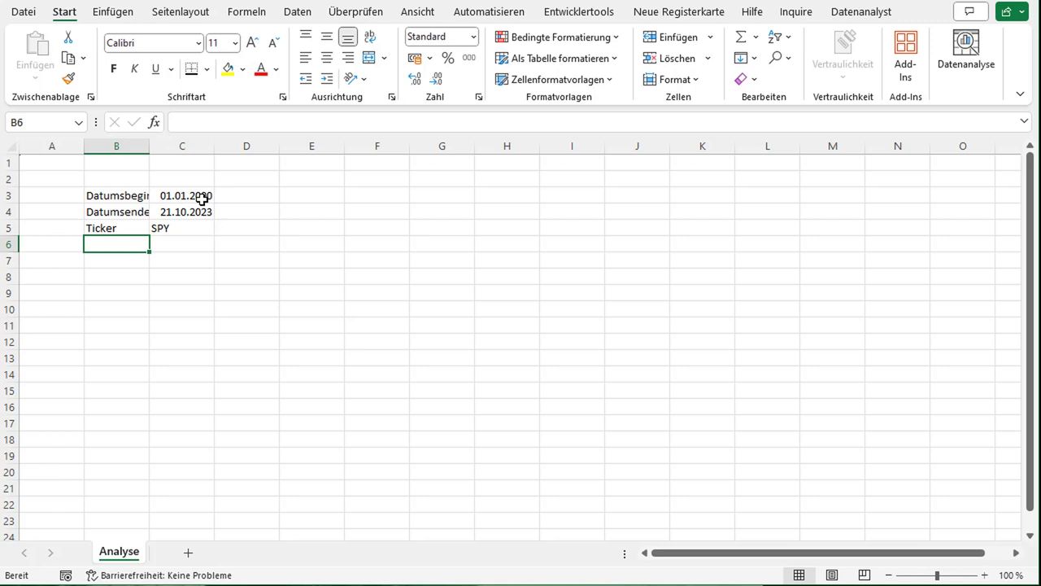
double_click(149, 146)
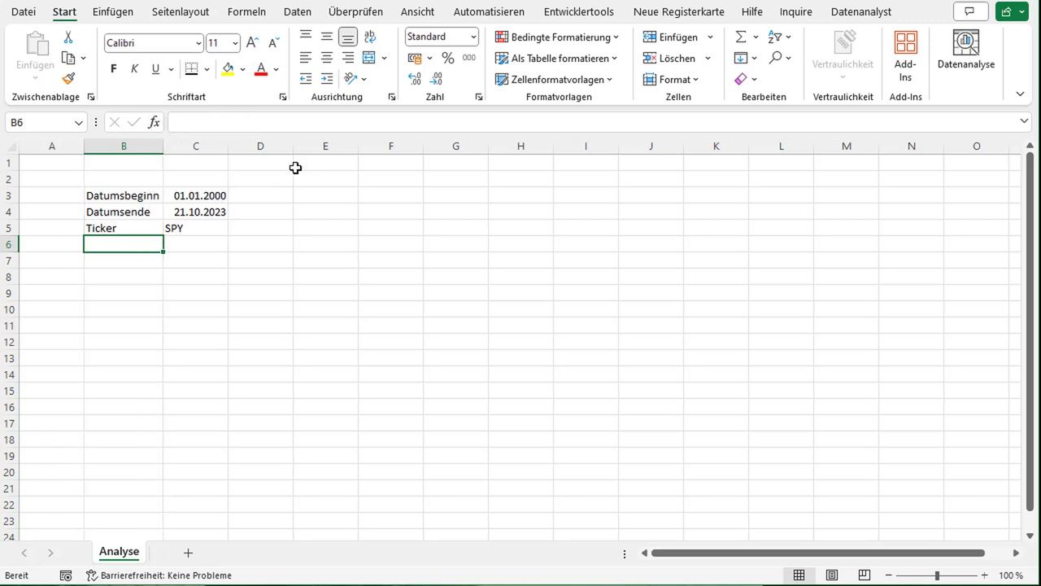
double_click(229, 147)
Begin a BÖRSENHISTORIE formula in B7 using C5 as the stock, C3 as the start date and C4 as the end date
scroll(147, 251, "down", 1)
left_click(145, 226)
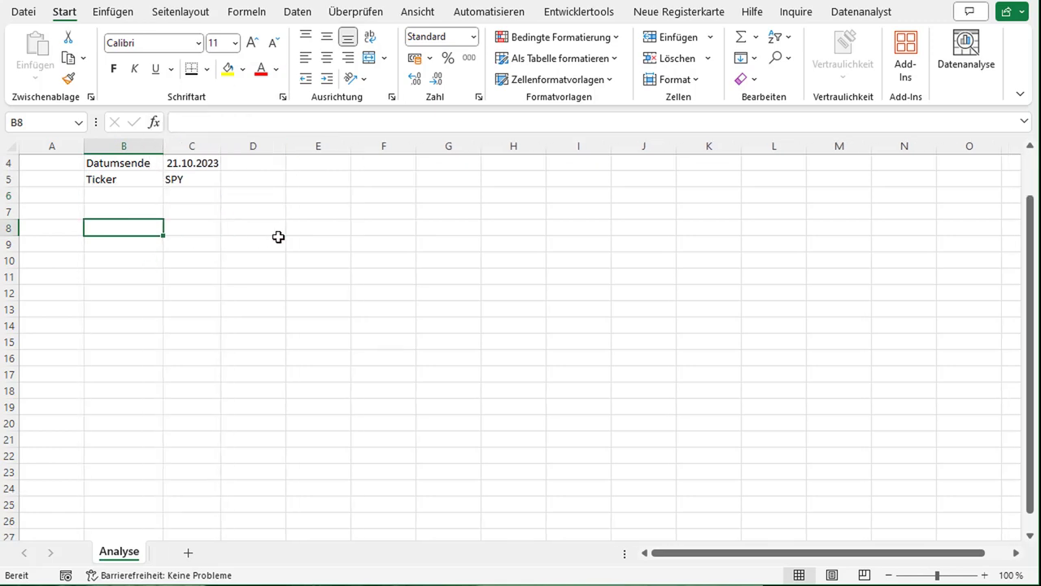
key("Up")
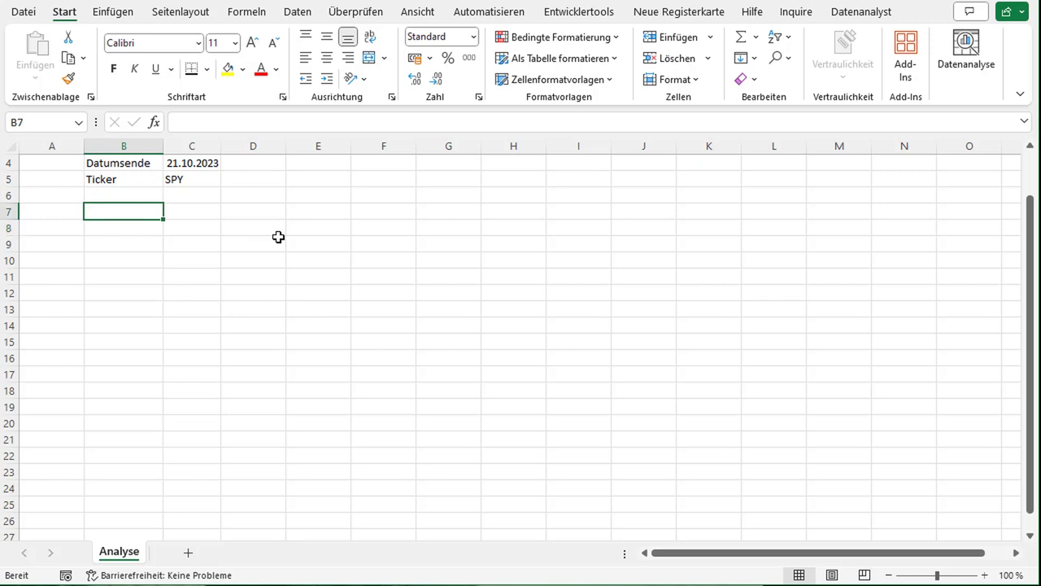
type("=BÖR")
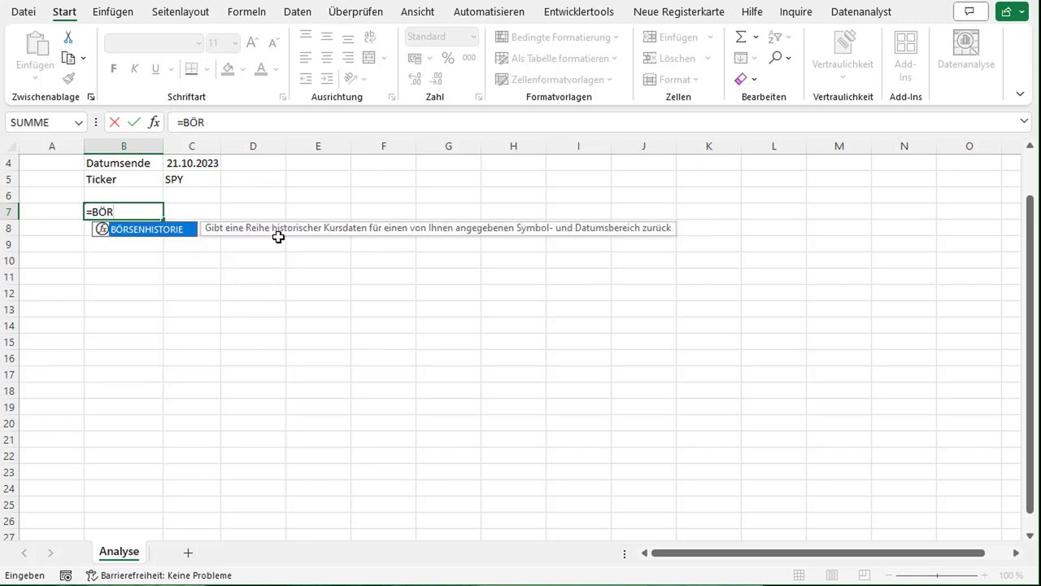
key("Tab")
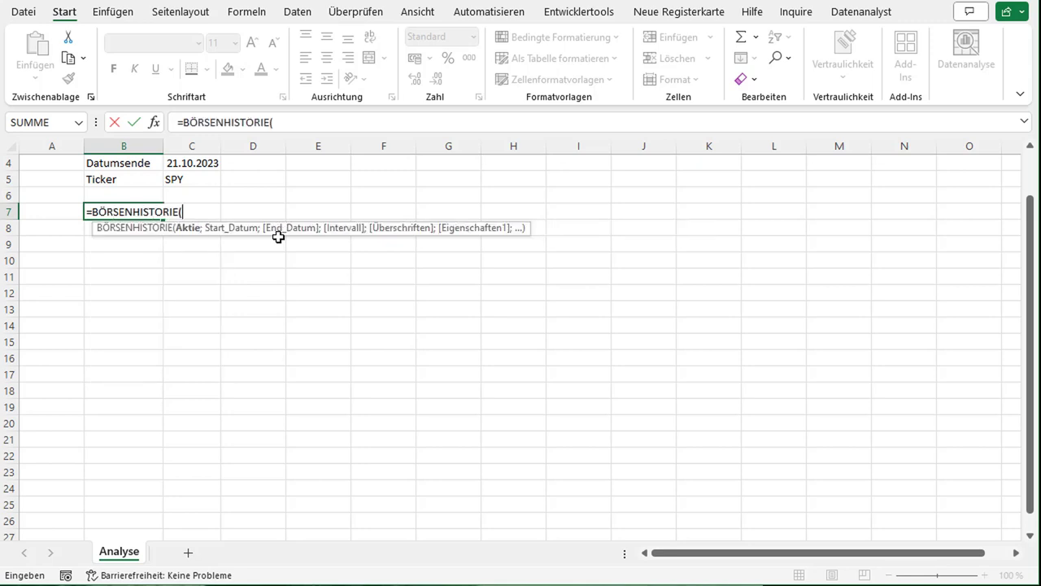
scroll(313, 369, "up", 1)
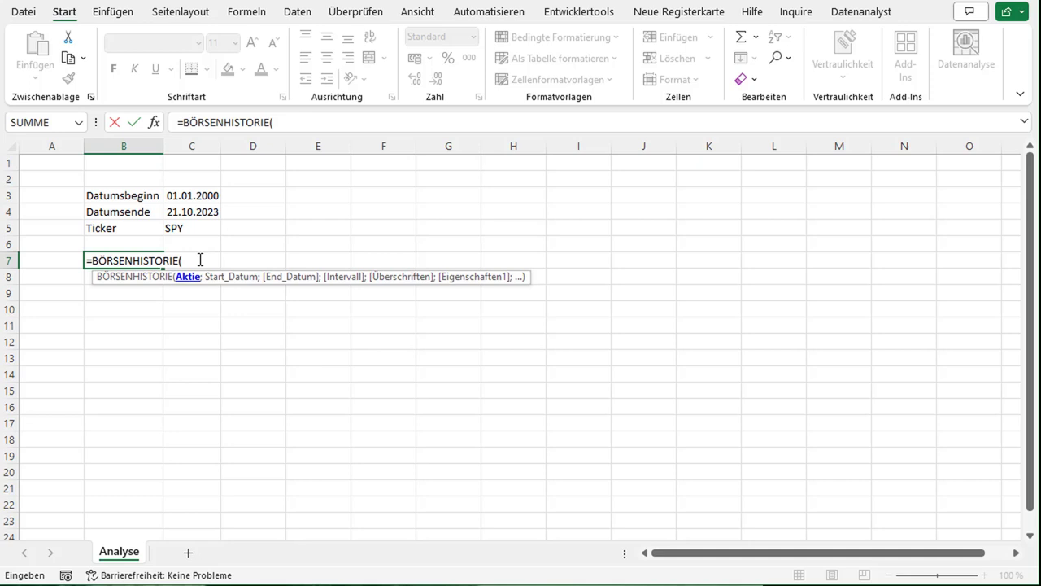
left_click(181, 230)
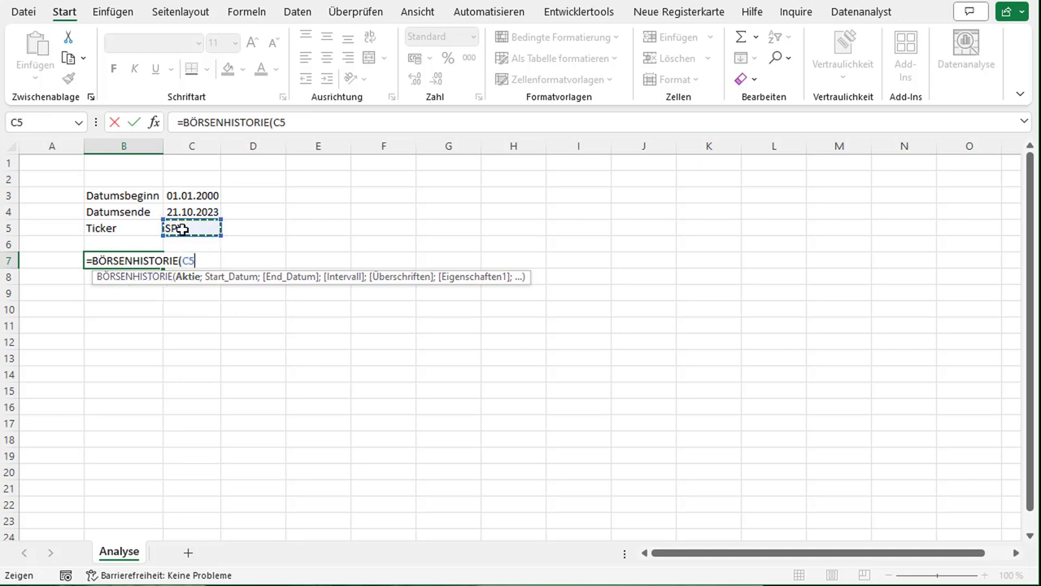
type(";")
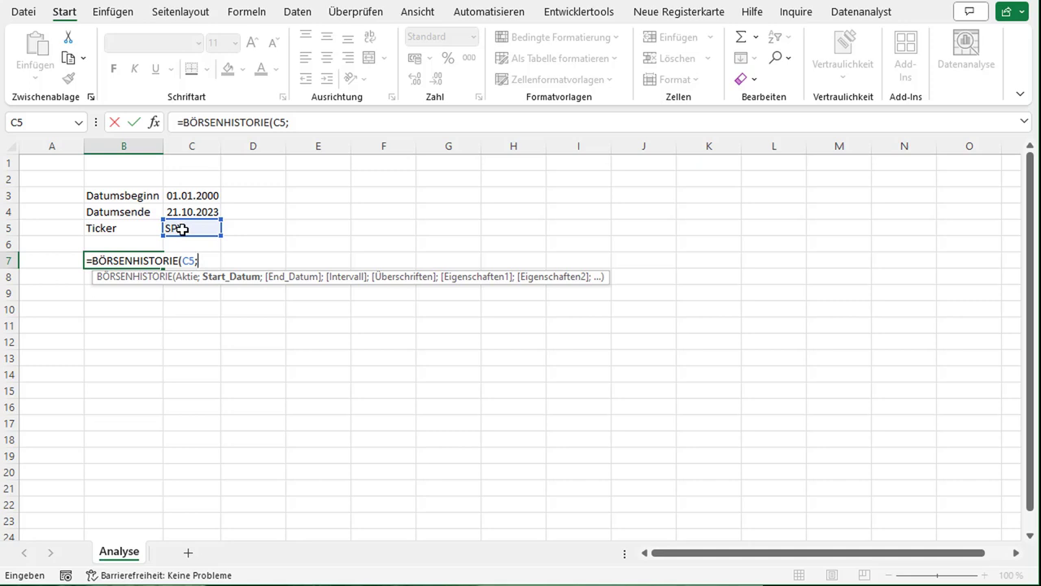
left_click(199, 195)
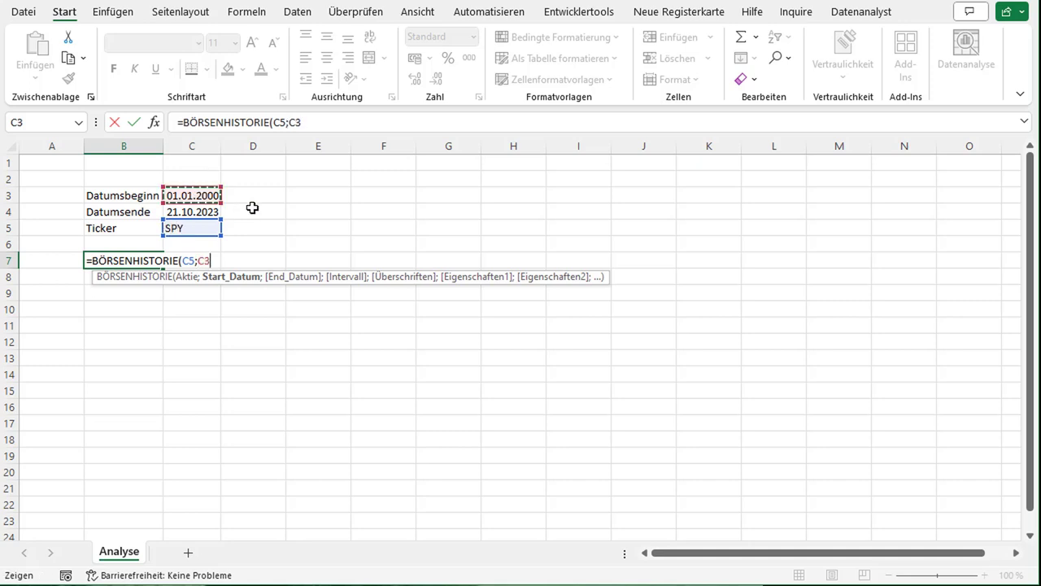
type(";")
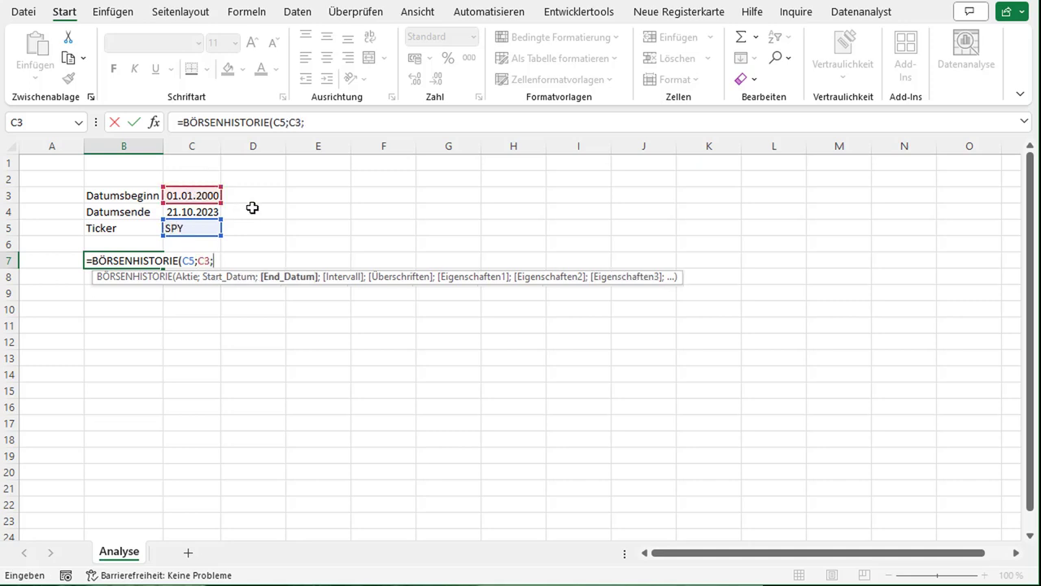
left_click(209, 210)
type(";")
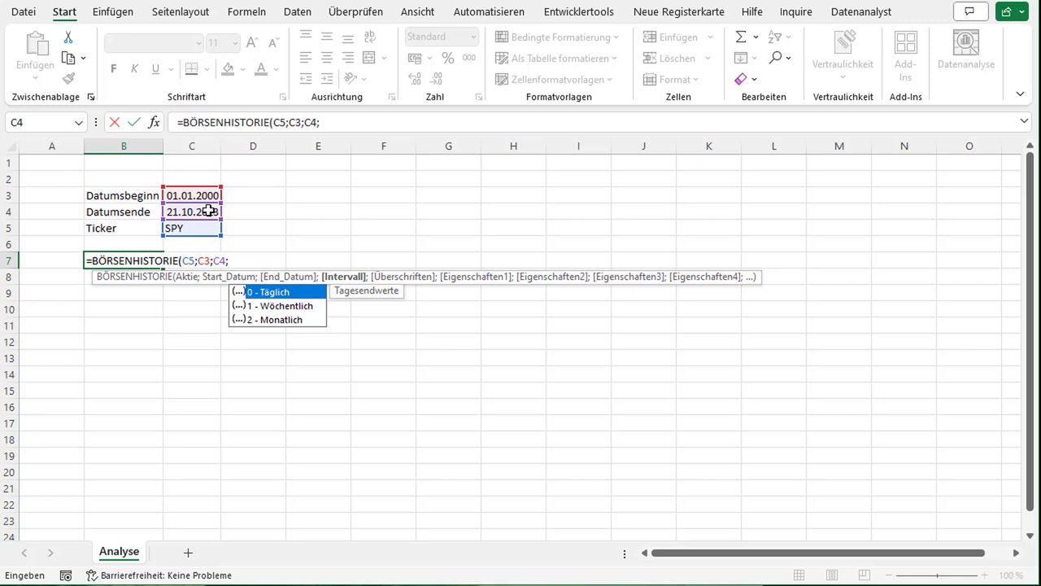
Set the formula's interval to 0 (Täglich) and its headings argument to 1 (Kopfzeile anzeigen), ready for the first property
type("0;")
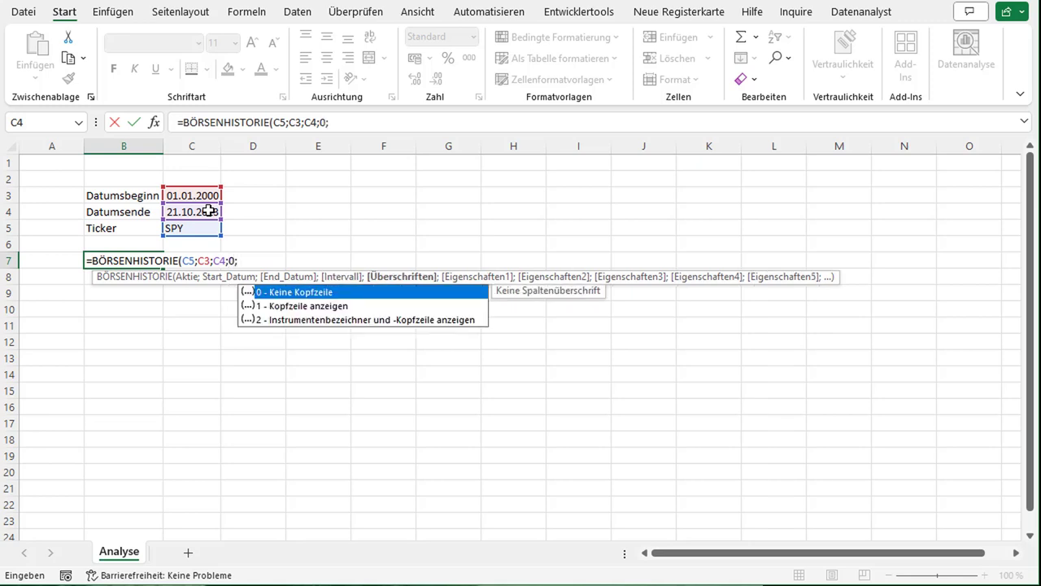
key("Down")
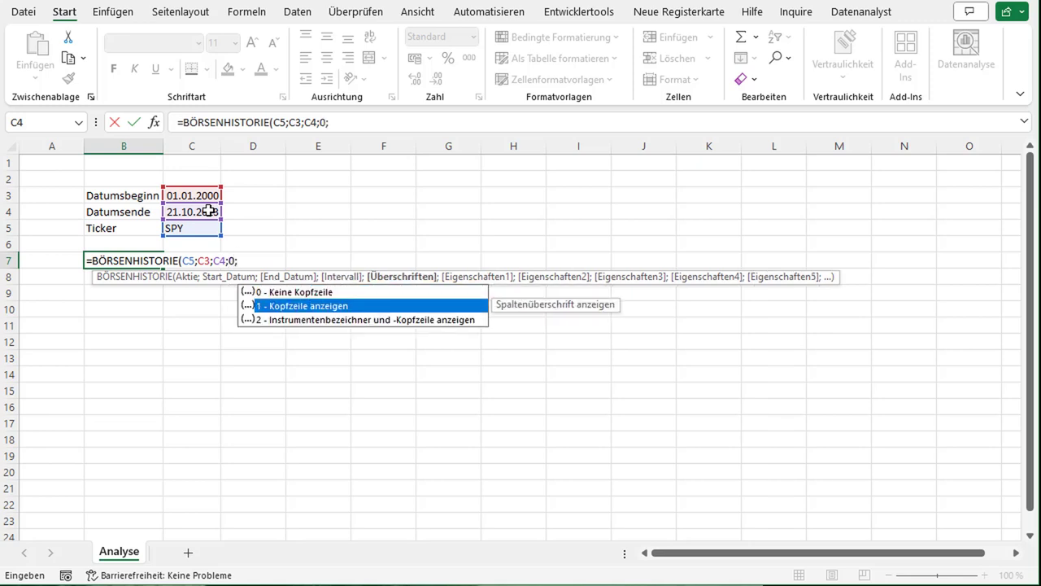
type("1;")
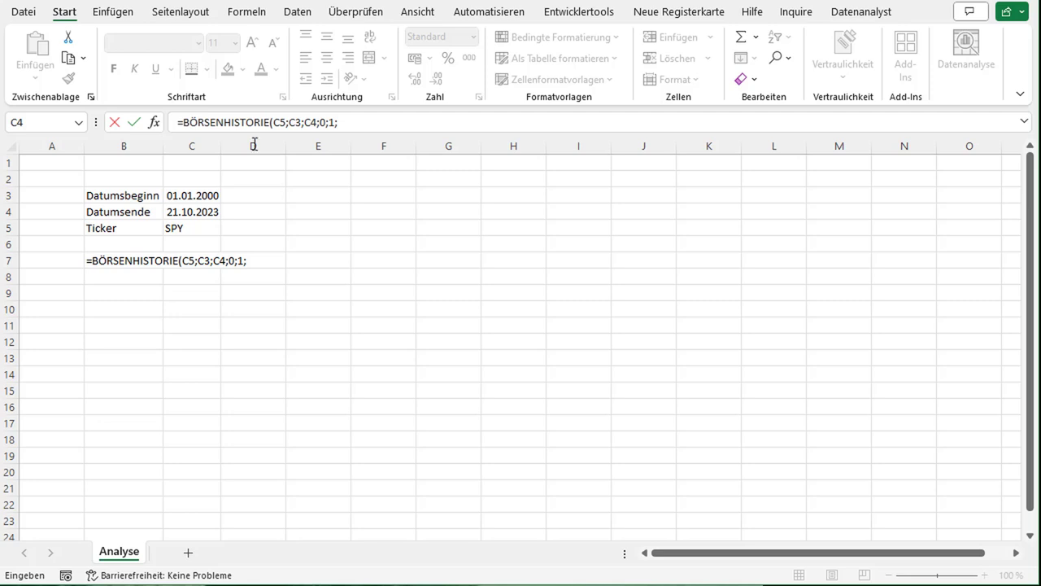
left_click(342, 122)
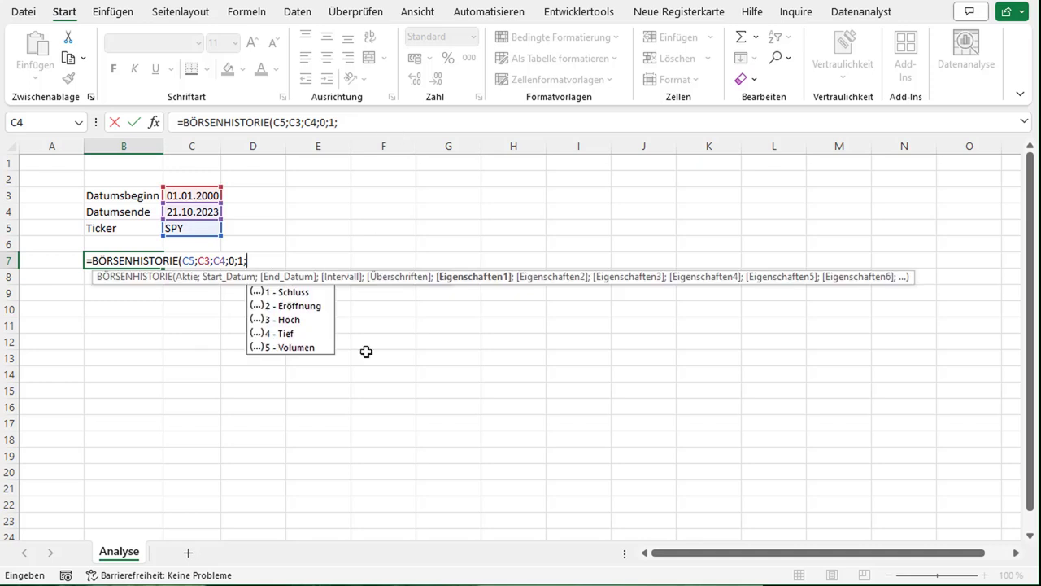
left_click(388, 122)
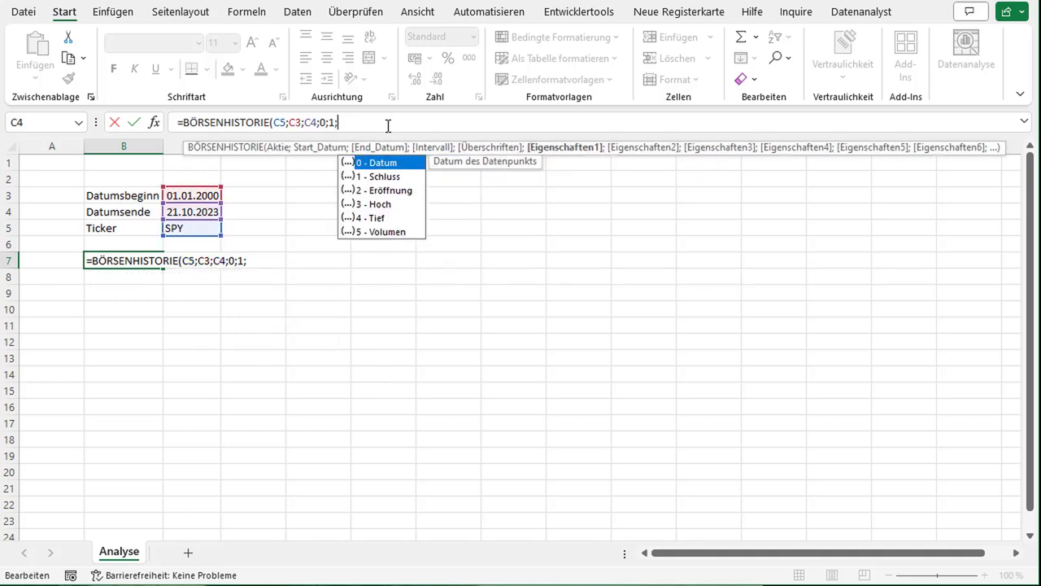
key("Down")
key("Down")
key("Down")
key("Down")
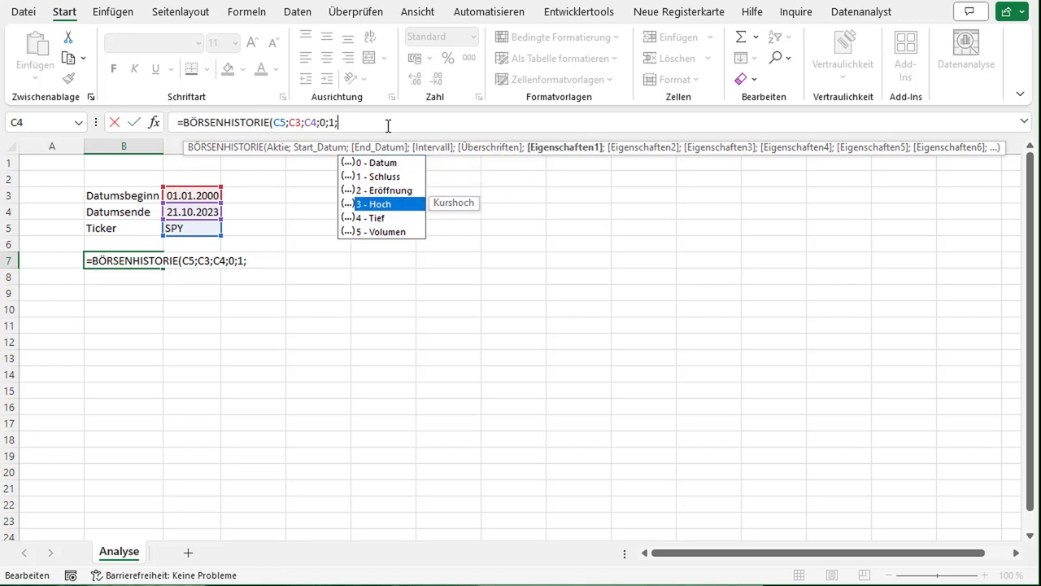
key("Tab")
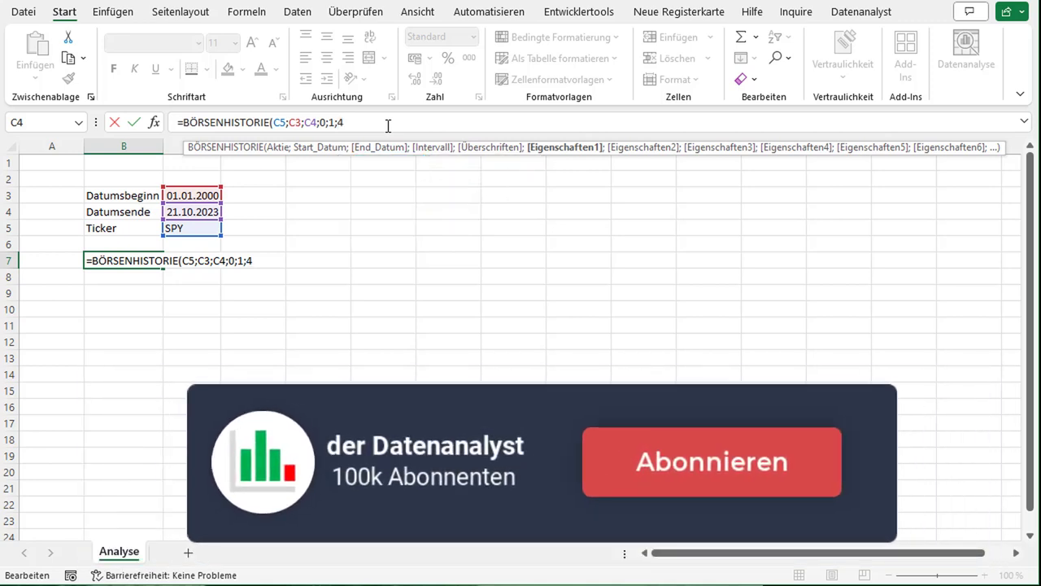
key("BackSpace")
Add 0 (Datum) as the formula's first property and 4 (Tief) as its second
key("Tab")
type(";")
key("Down")
key("Down")
key("Down")
key("Down")
key("Tab")
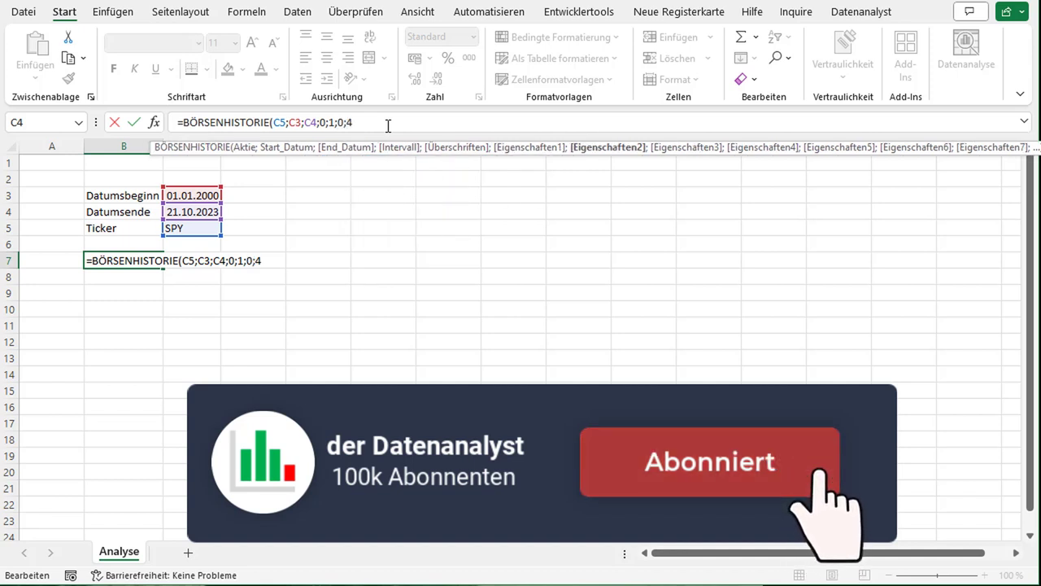
Add 3 (Hoch) as the third property and complete the BÖRSENHISTORIE formula in B7
type(";")
key("Down")
key("Down")
key("Down")
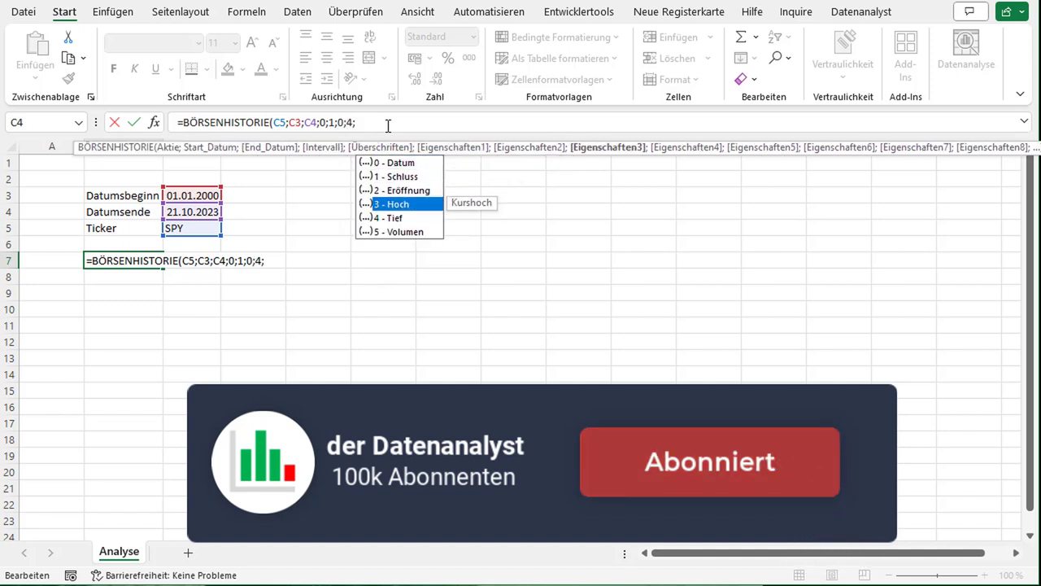
key("Tab")
type(")")
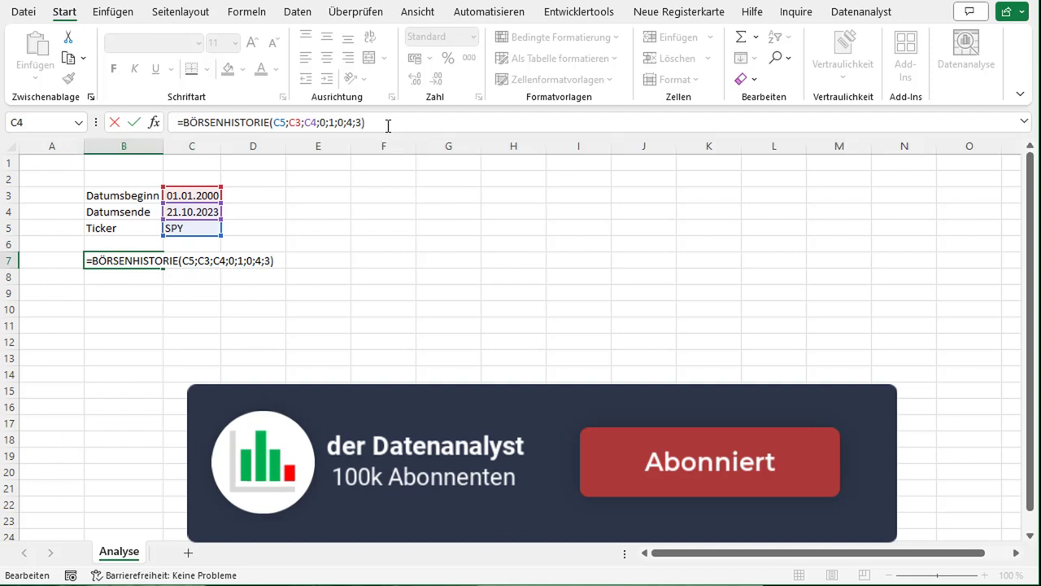
key("Return")
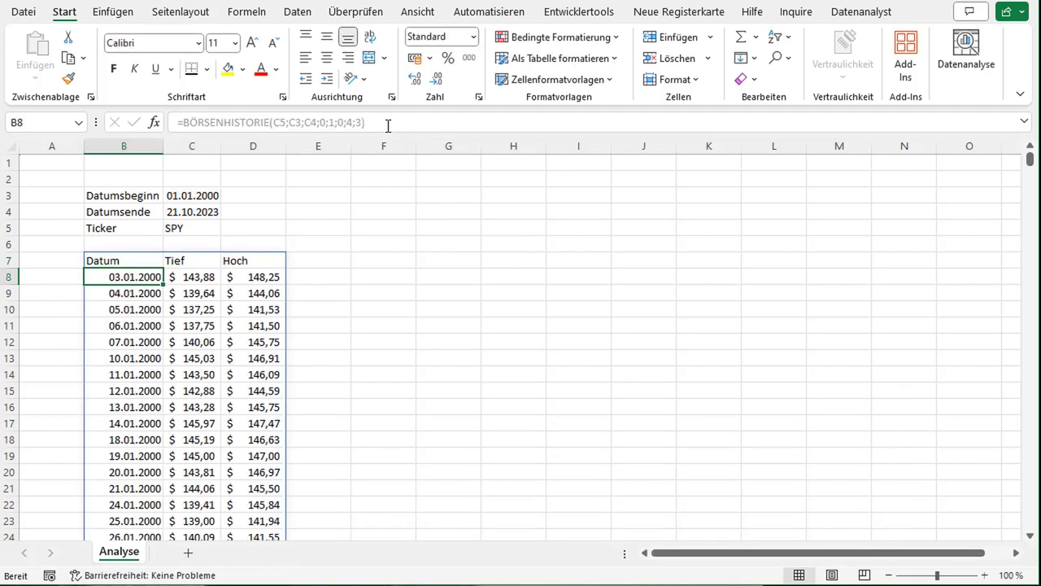
Examine the Datum, Tief and Hoch entries in the first row of the retrieved price history
scroll(358, 268, "down", 2)
scroll(204, 256, "up", 1)
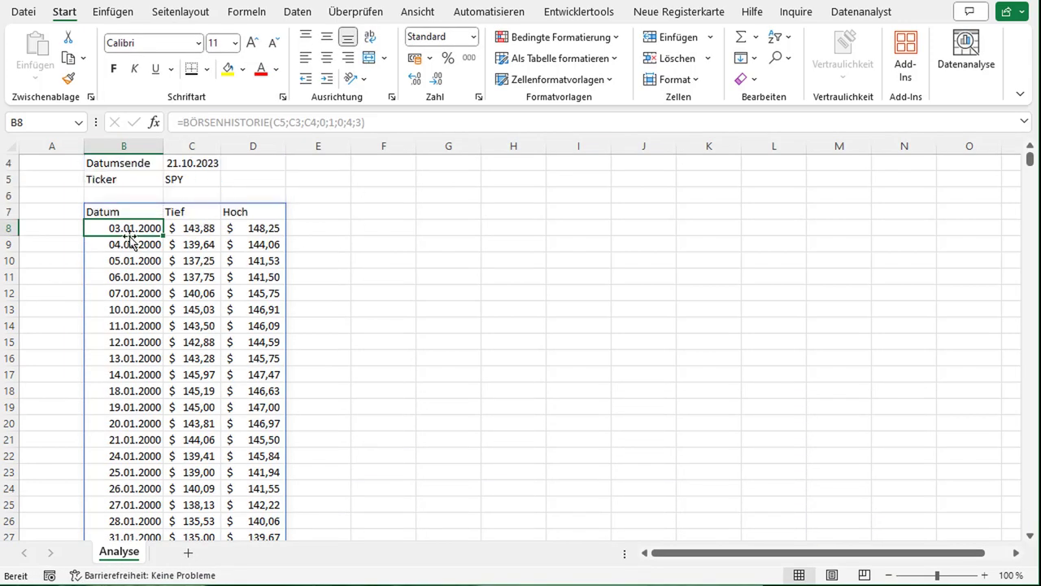
left_click(130, 259)
left_click(130, 228)
left_click(206, 231)
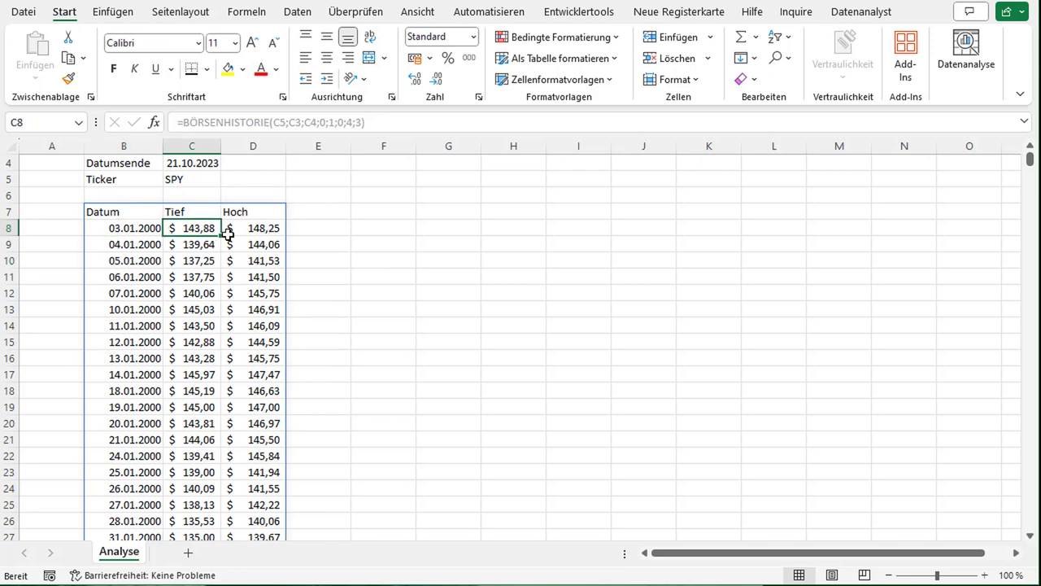
left_click(262, 235)
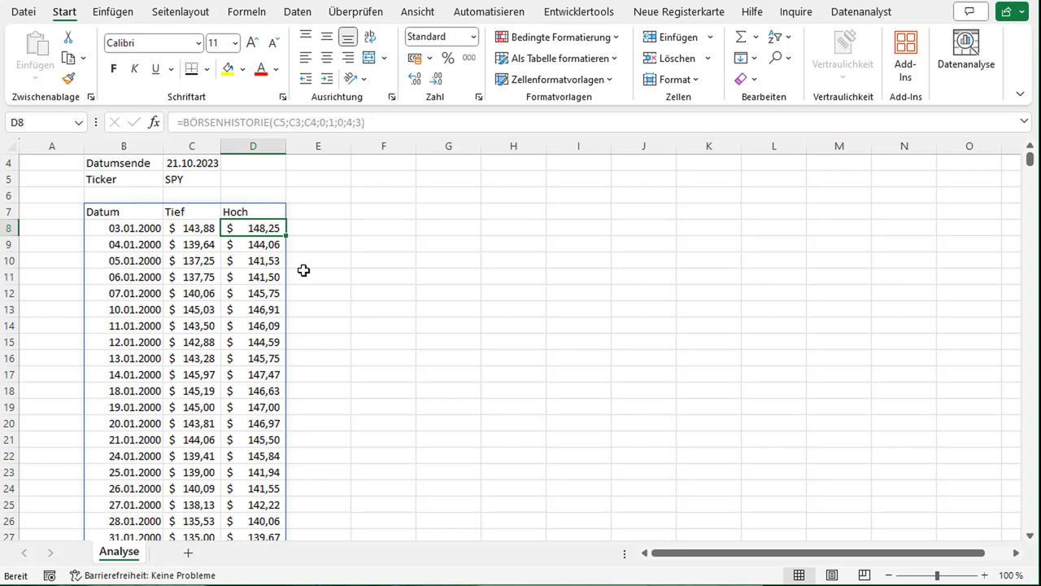
Add the heading Rendite in E7, beside the Hoch column
key("ctrl+Down")
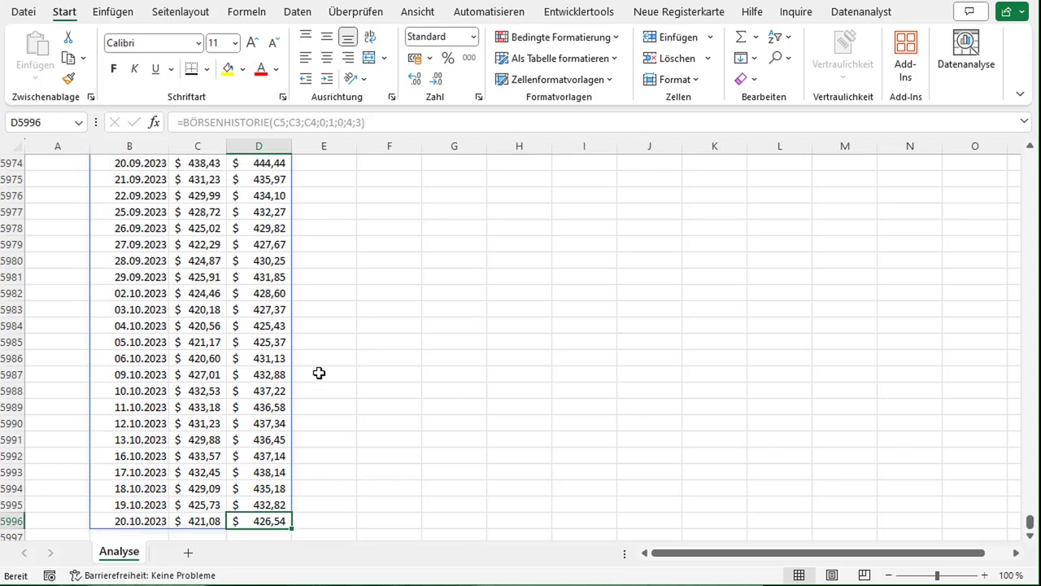
key("ctrl+Up")
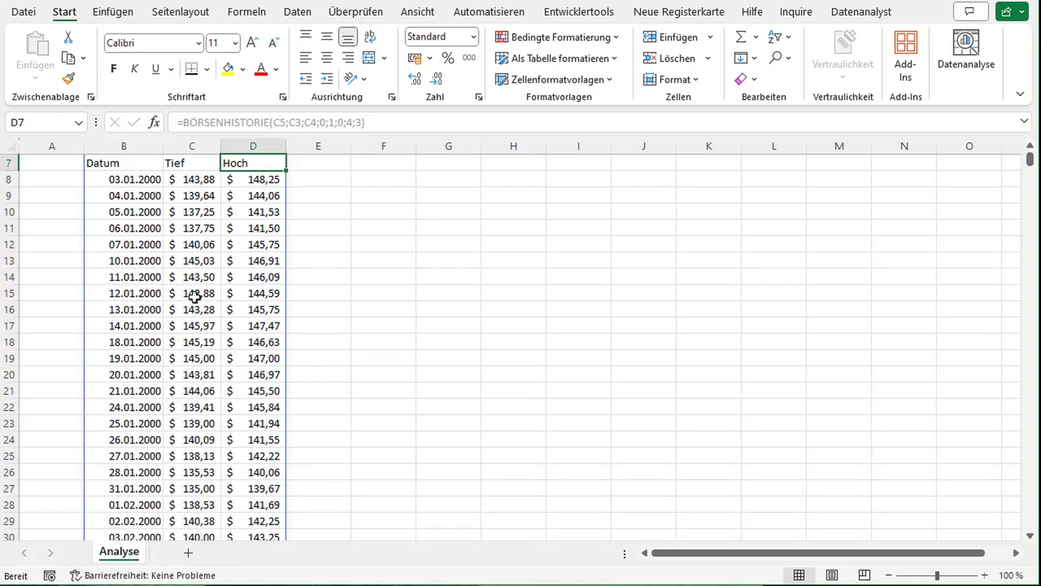
left_click(340, 262)
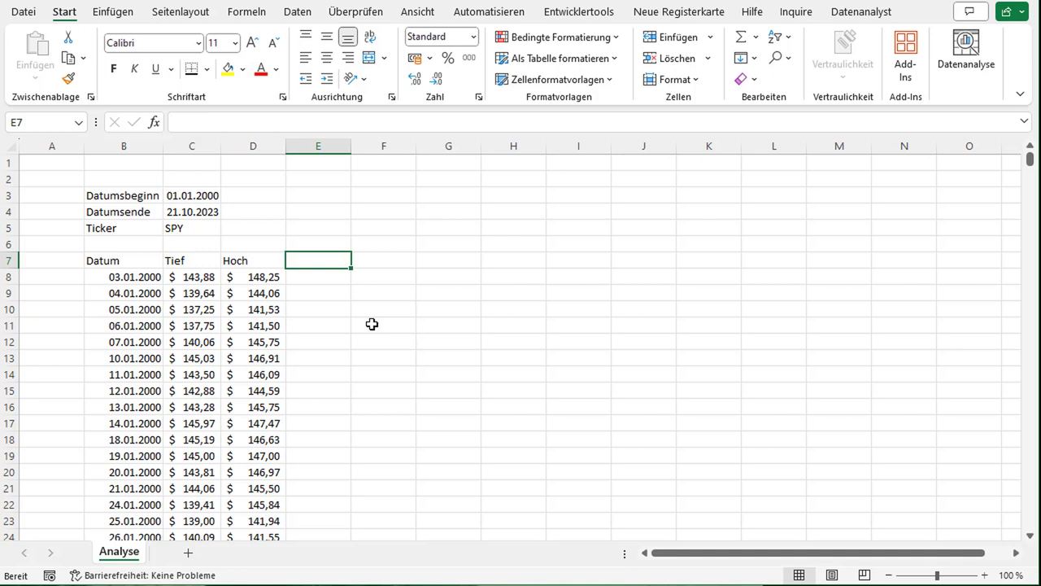
type("Rendite")
key("Return")
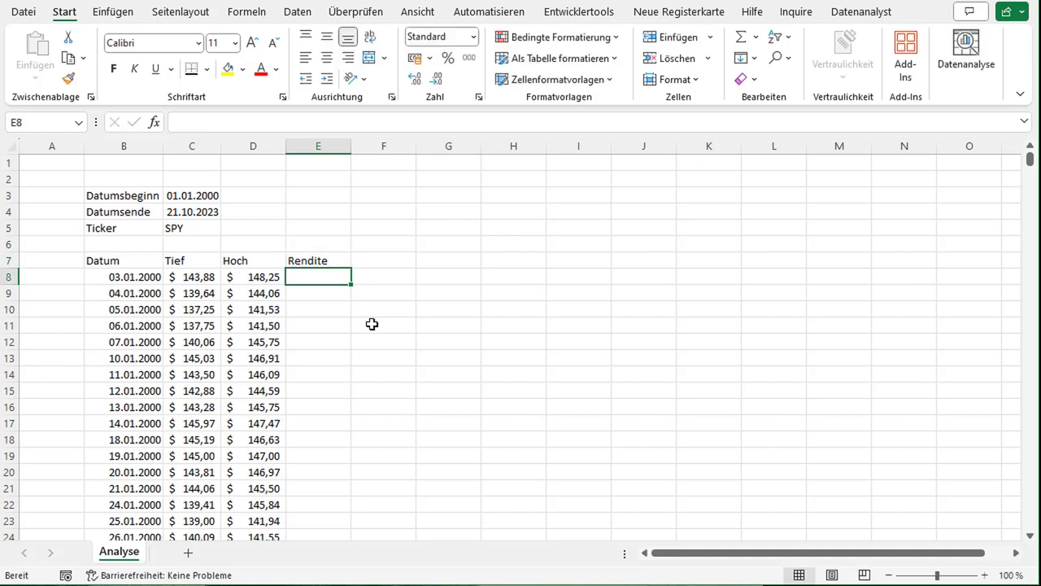
Calculate the first row's return in E8 with the formula =D8/C8-1
type("=")
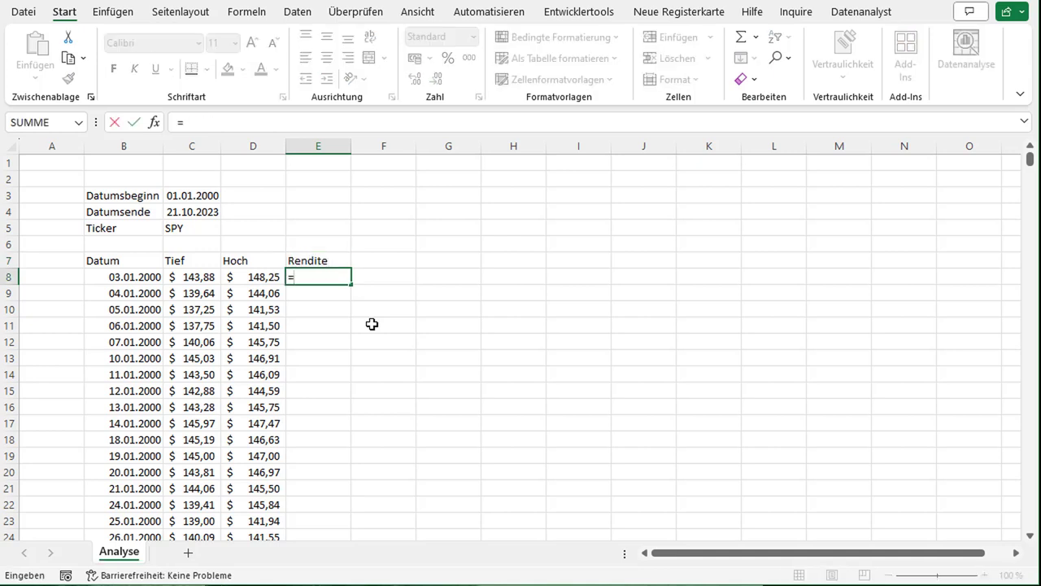
key("Left")
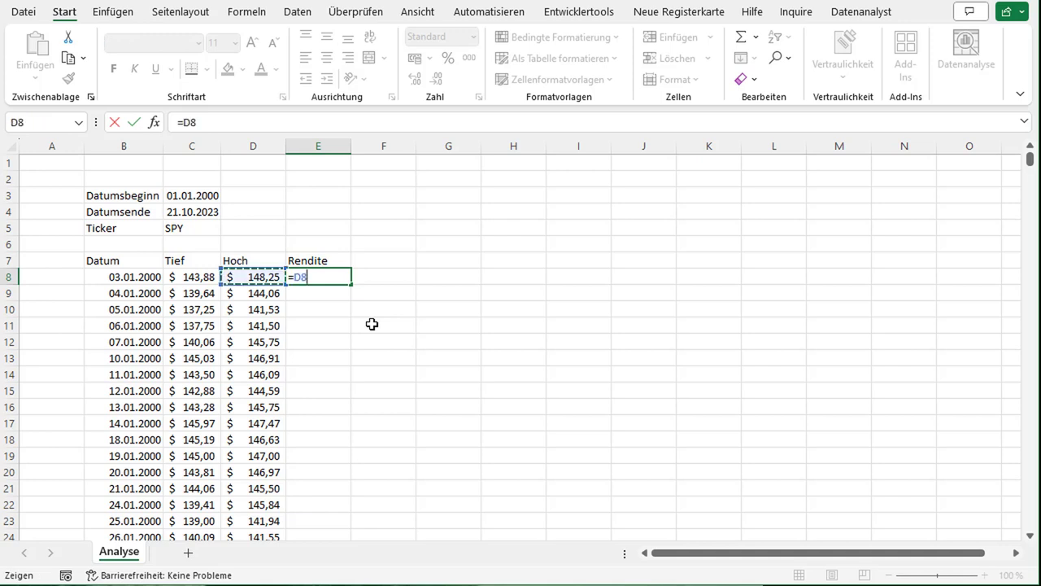
type("/")
key("Left")
key("Left")
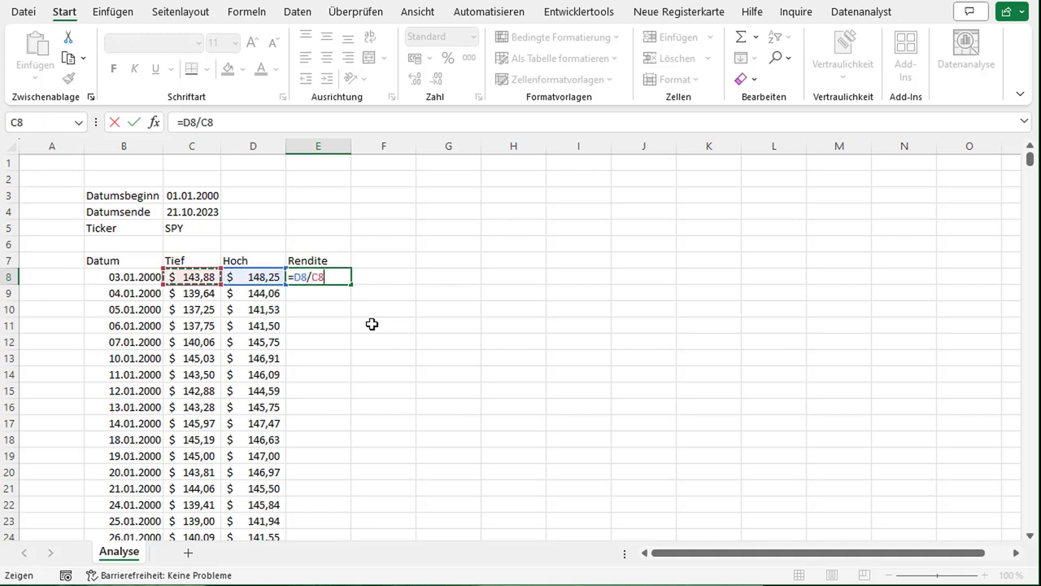
type("-")
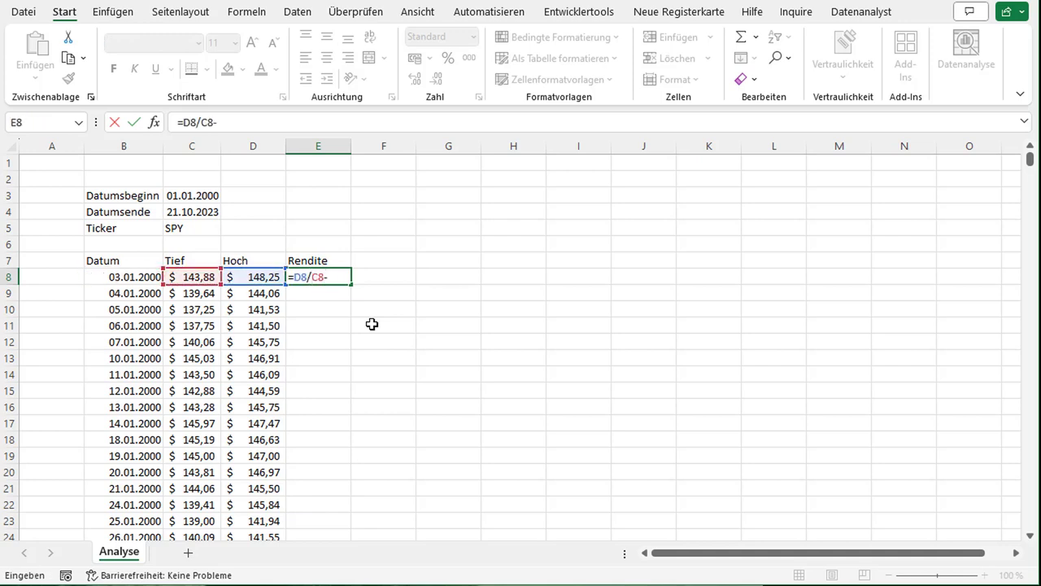
type("1")
key("Return")
Format the return in E8 as a percentage with two decimal places
key("Up")
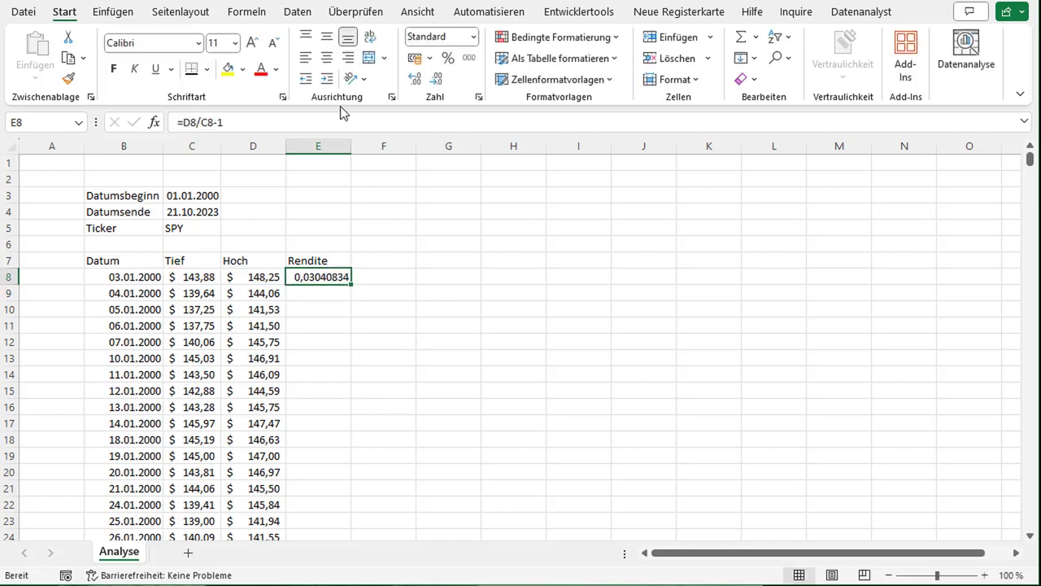
left_click(448, 57)
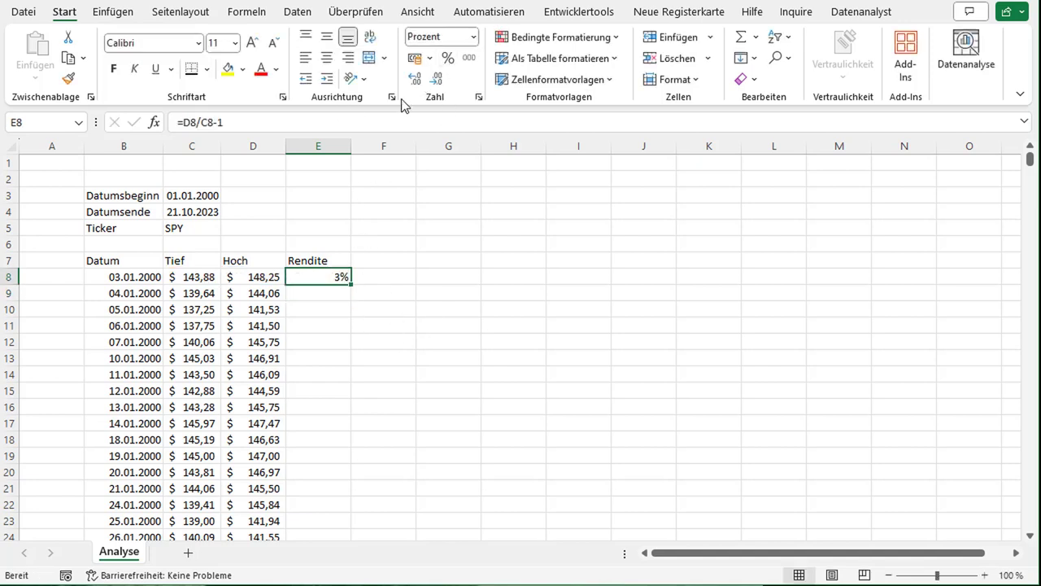
left_click(415, 79)
left_click(415, 79)
Centre the contents of the whole Rendite column E
left_click(332, 146)
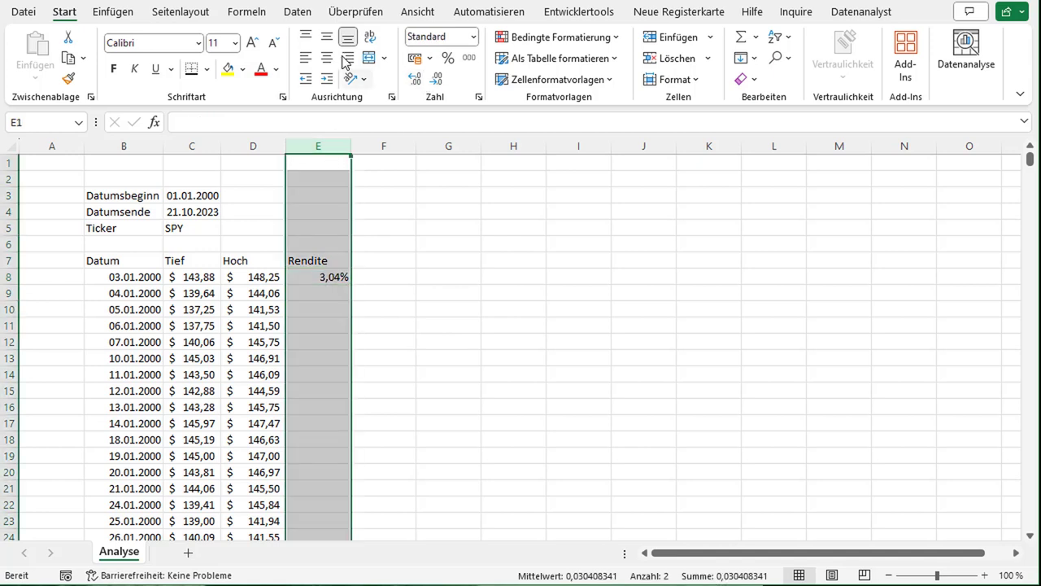
left_click(327, 58)
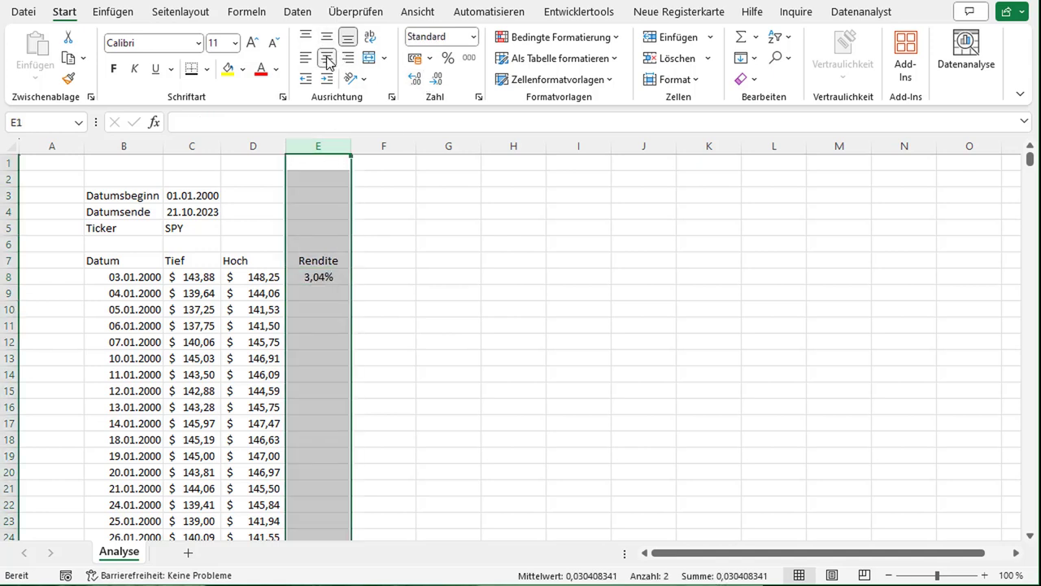
left_click(331, 276)
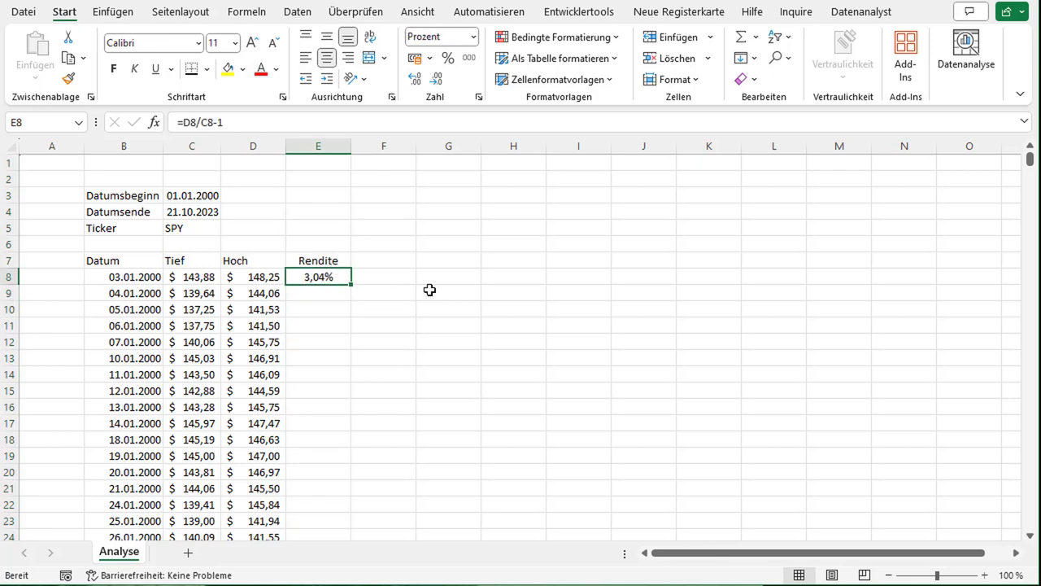
Fill the return formula in E8 down column E to the last row of the price history
key("Left")
key("Right")
key("Left")
key("Left")
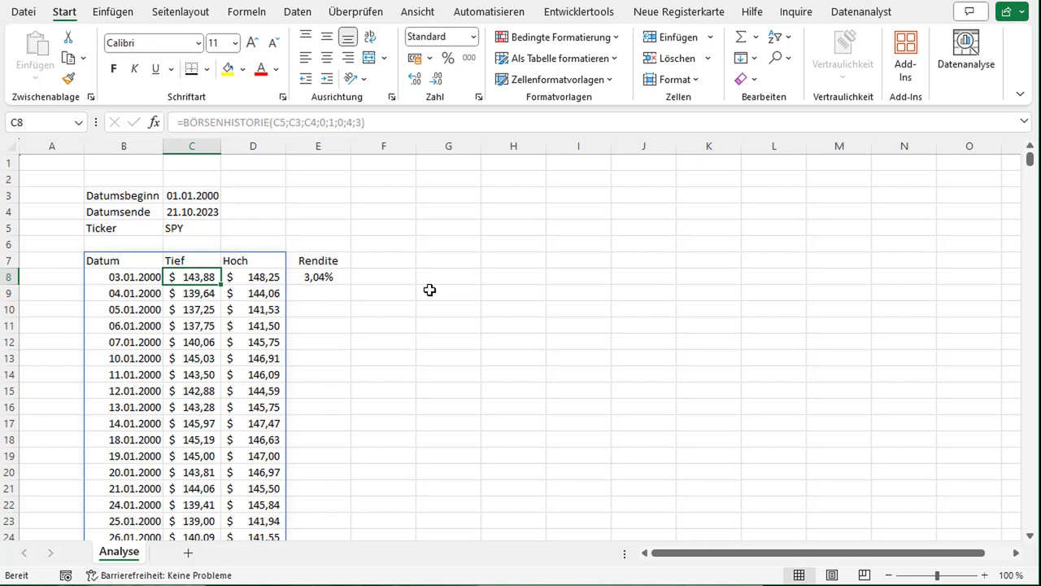
key("Right")
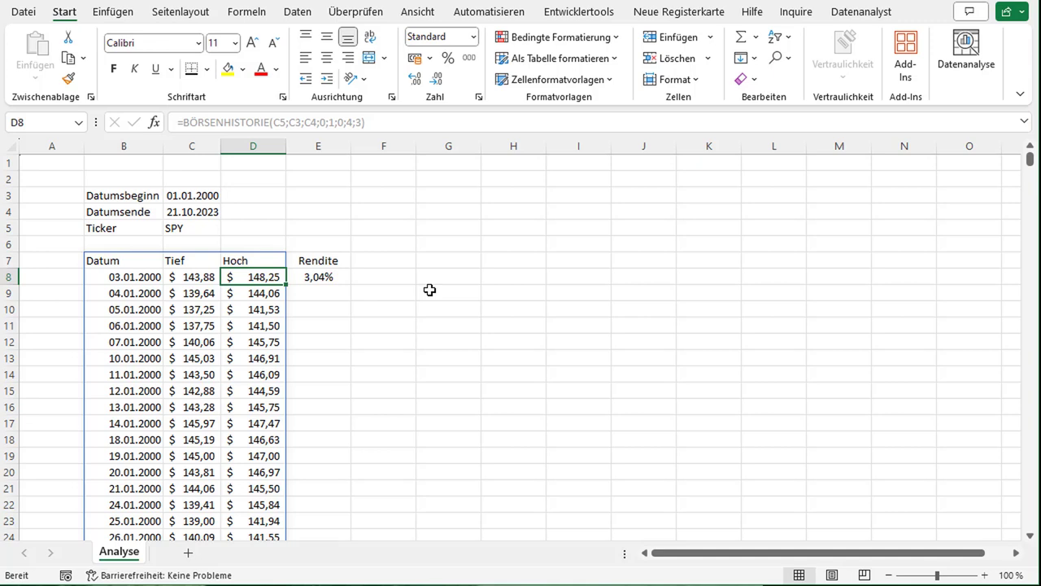
key("Right")
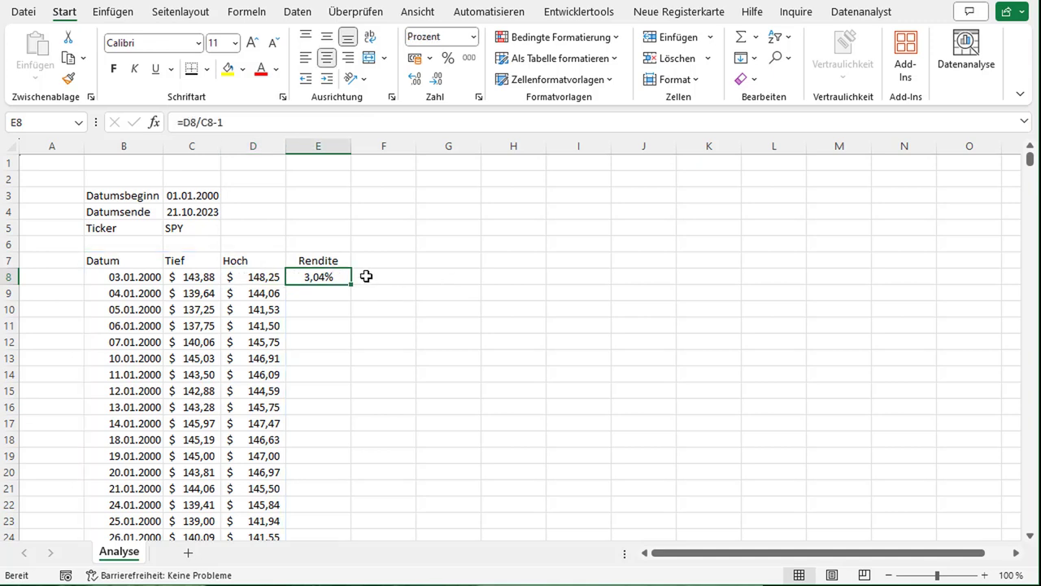
double_click(351, 284)
Check that the filled Rendite formulas extend from the first price row to the last date
left_click(332, 291)
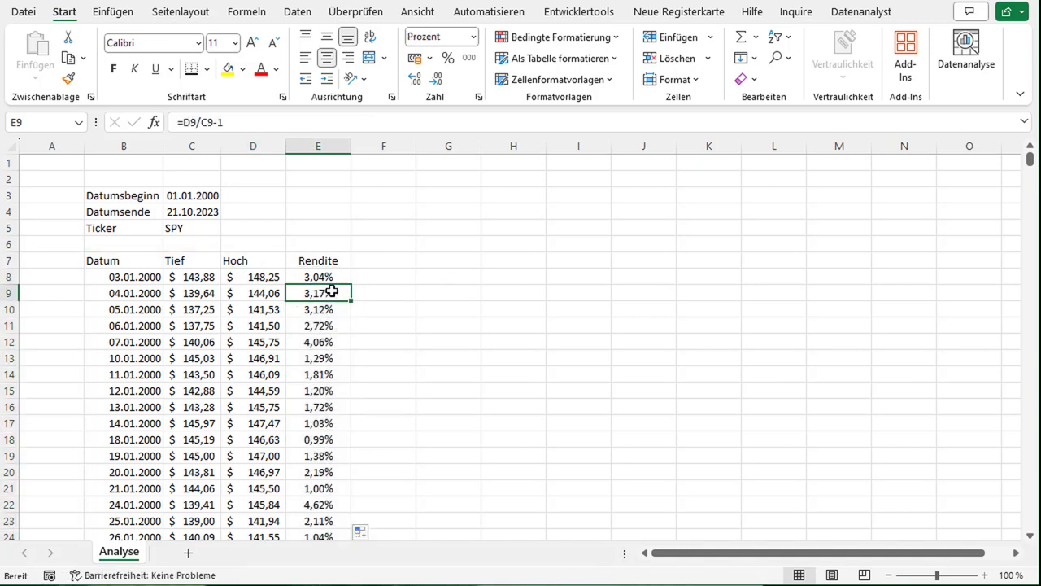
key("ctrl+Down")
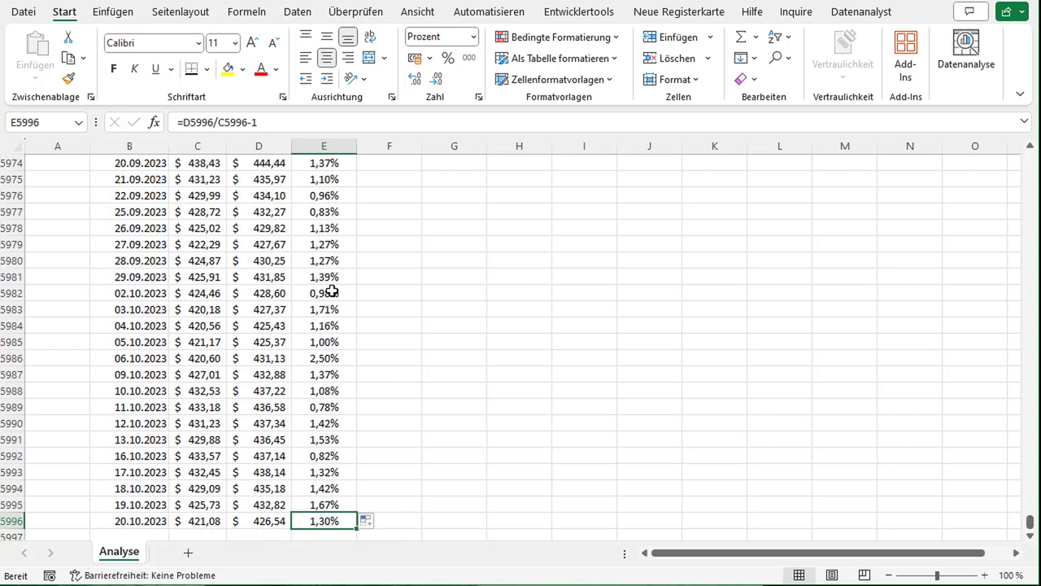
key("ctrl+Up")
key("Up")
key("Up")
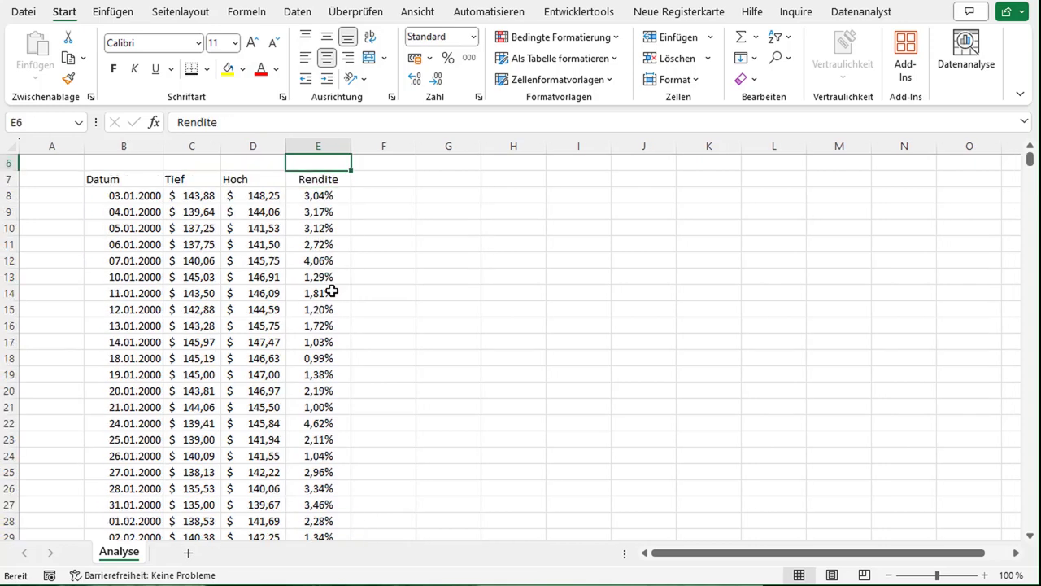
scroll(333, 254, "up", 2)
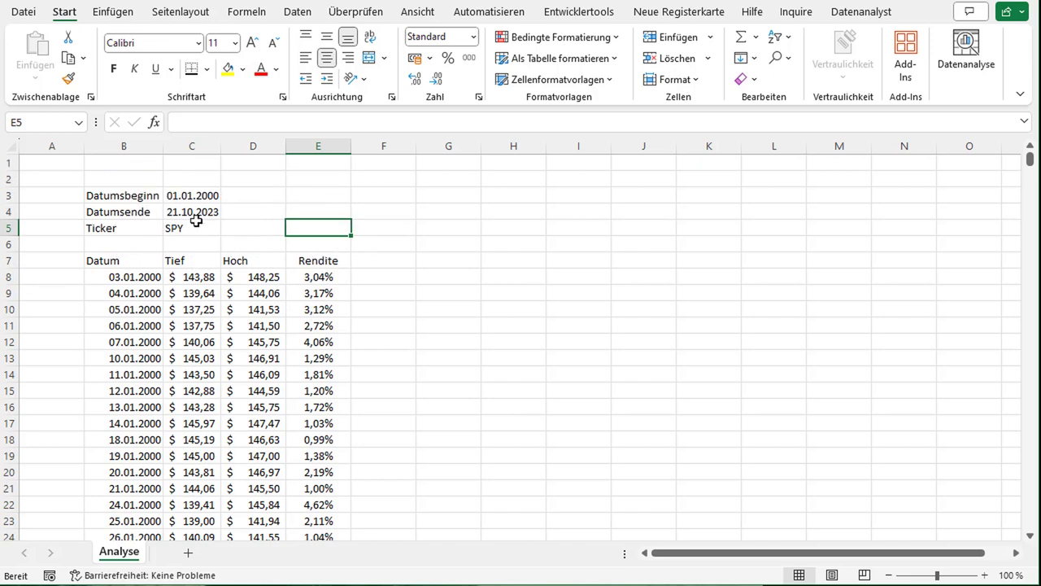
left_click(163, 145)
Enter the heading Renditeverteilung in G7
left_click(450, 260)
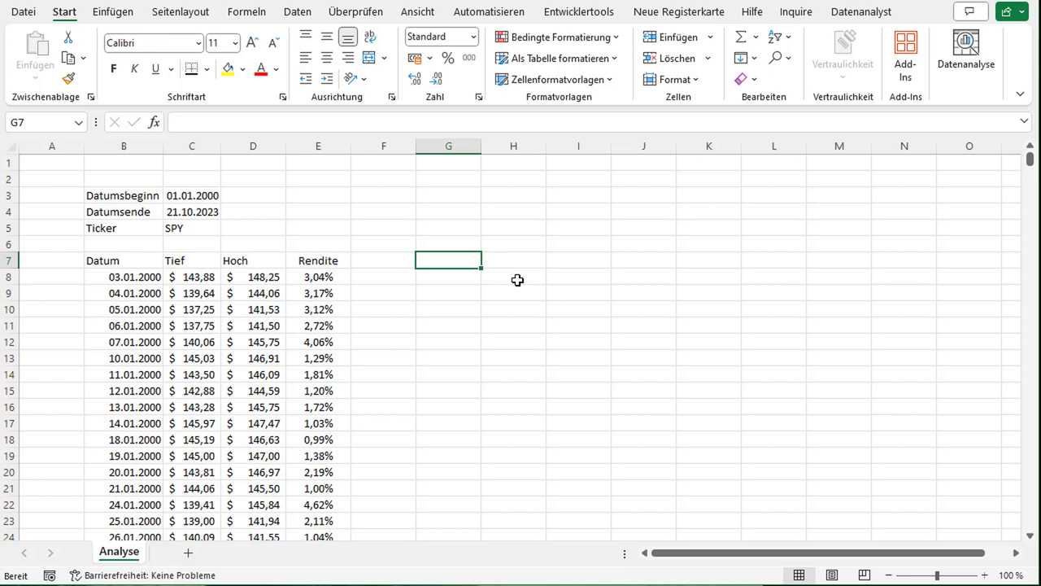
type("R")
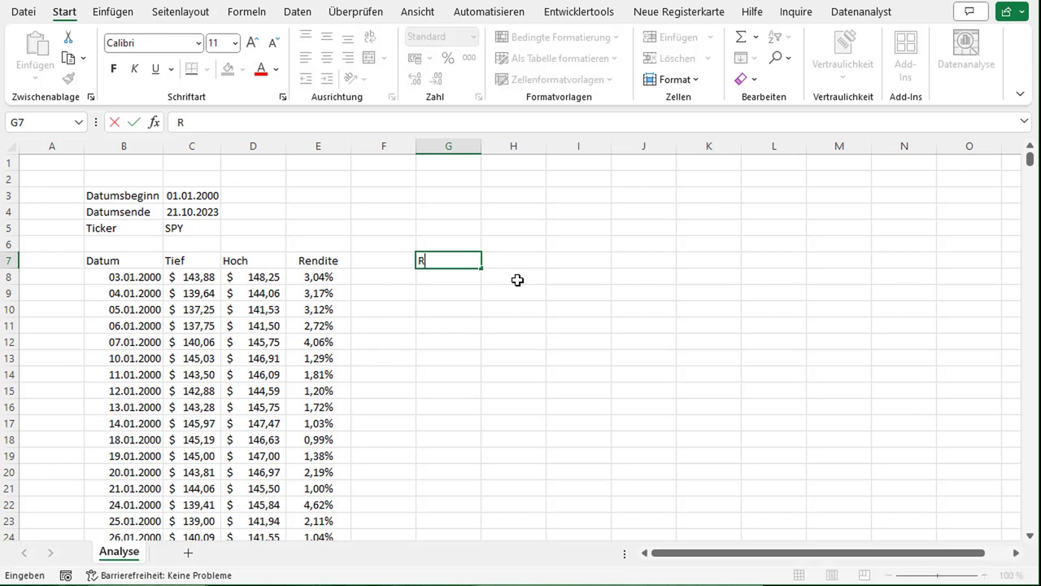
type("enditeverteilung")
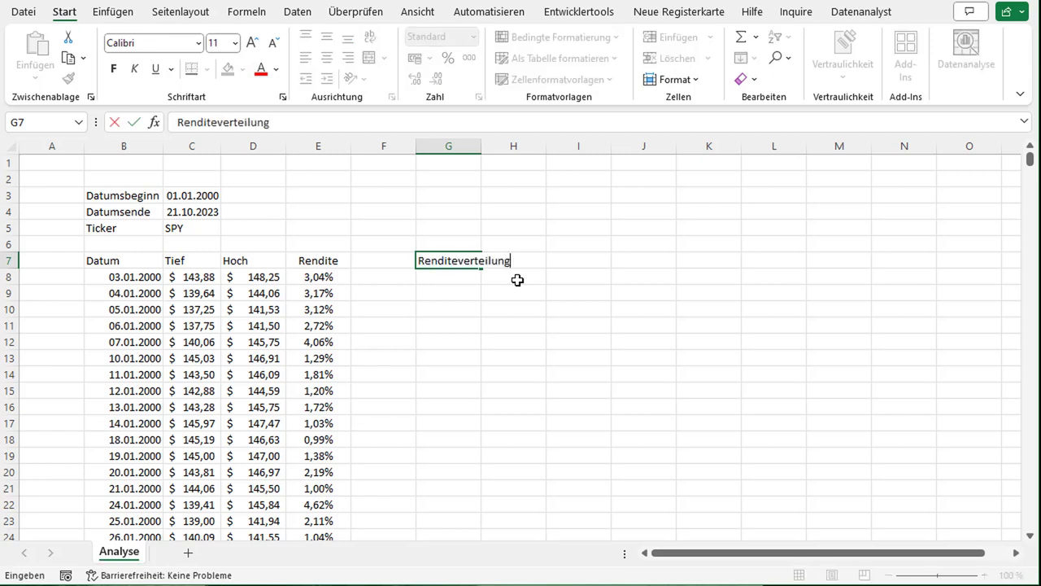
key("Return")
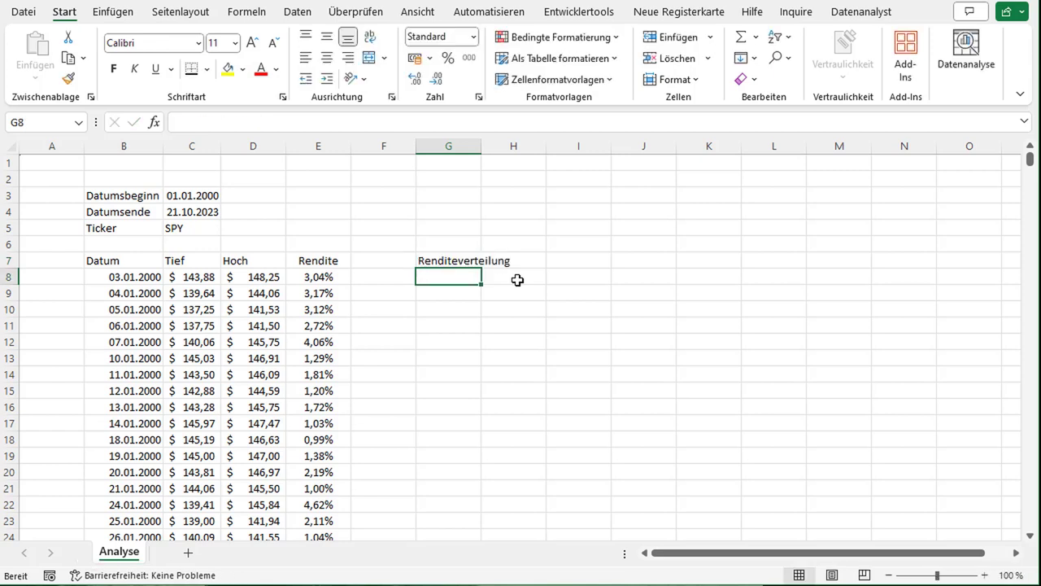
Enter 1% in G8 and 2% in G9, and extend the series down to 10% in G17
type("1")
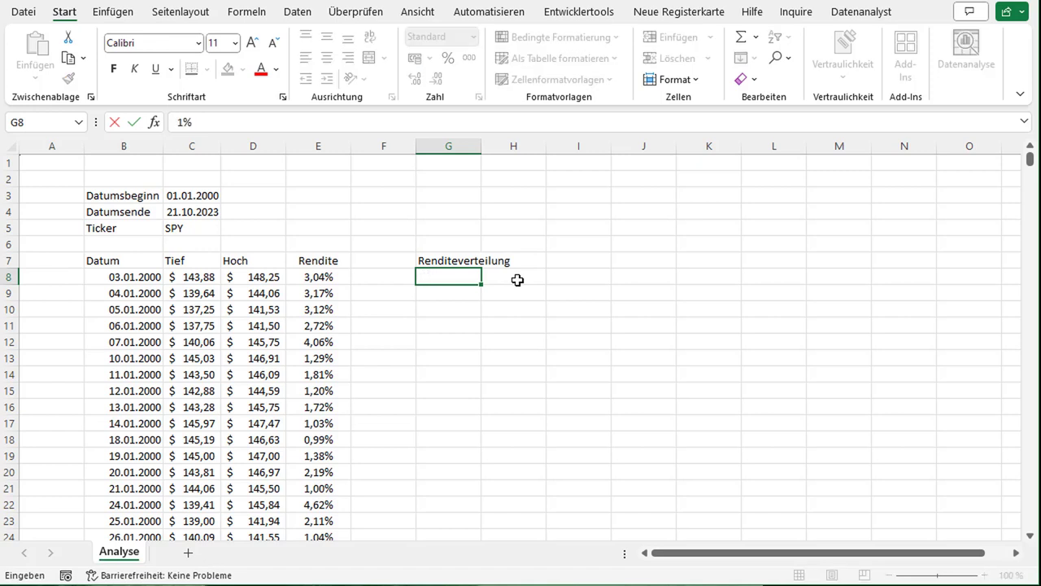
key("Return")
type("2")
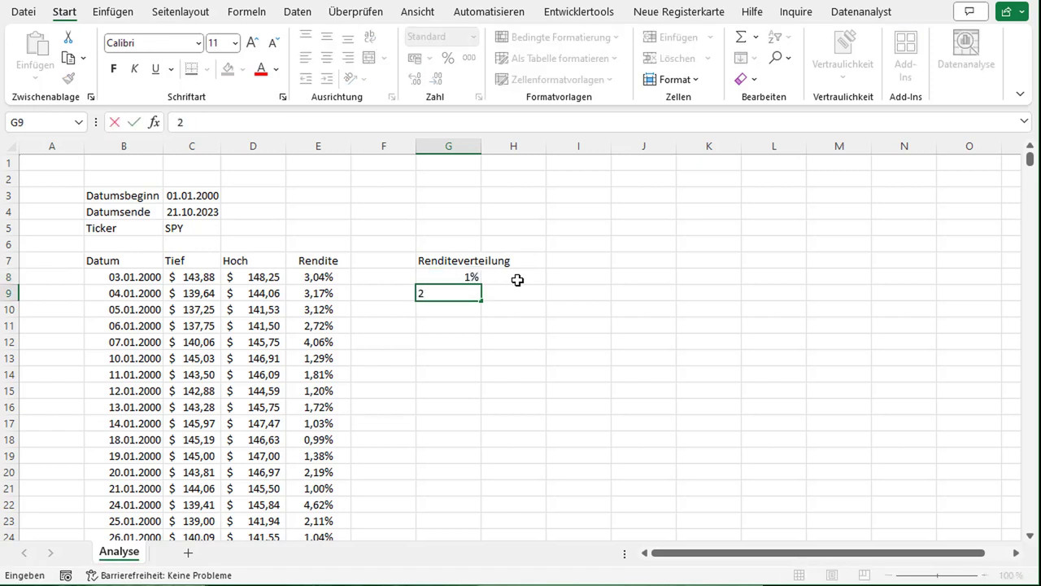
type("%")
key("Return")
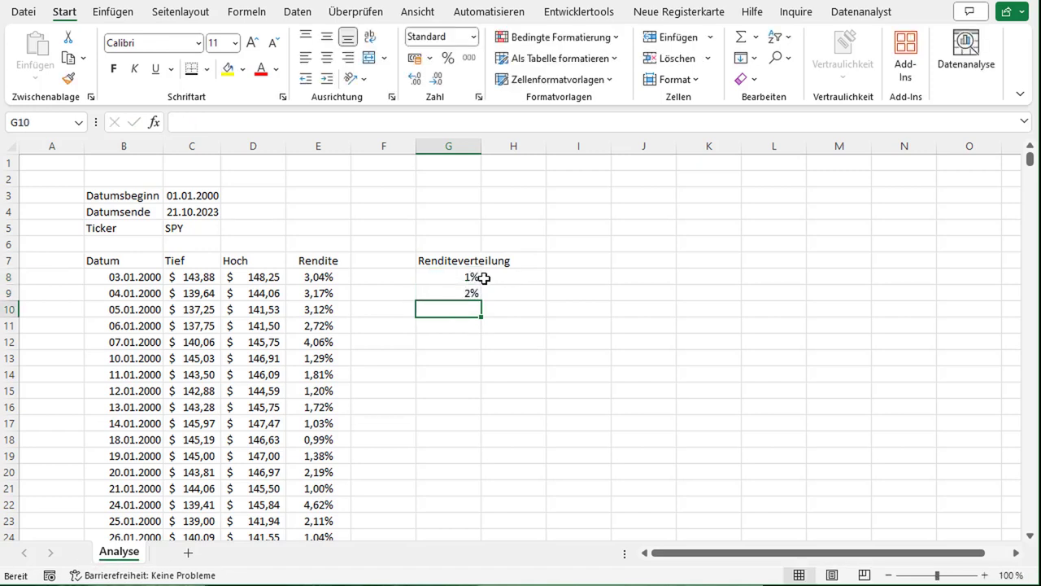
left_click_drag(472, 278, 472, 424)
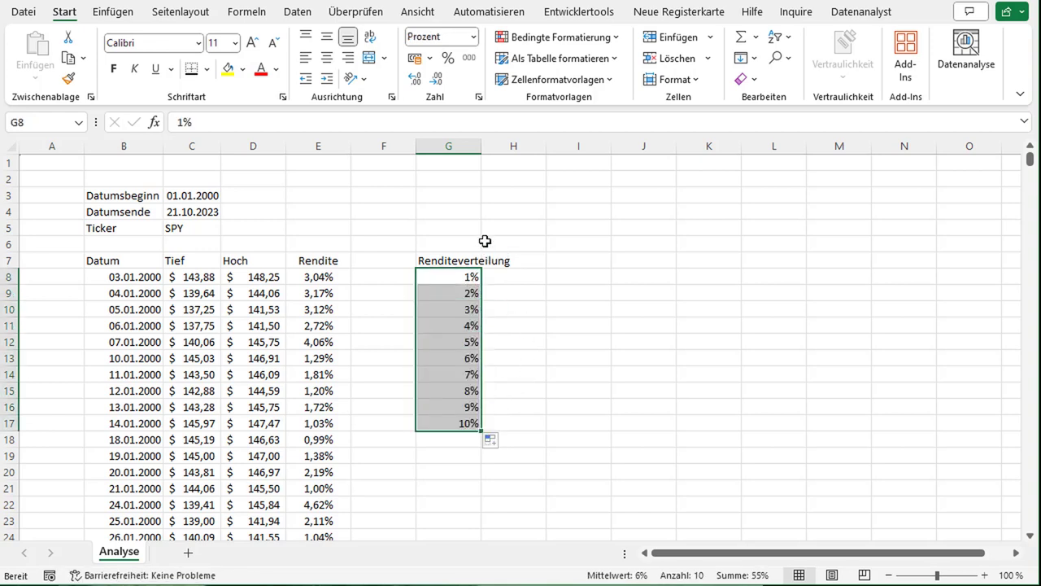
Fit column G to the width of its heading and centre the 1% to 10% values in G8:G17
double_click(482, 147)
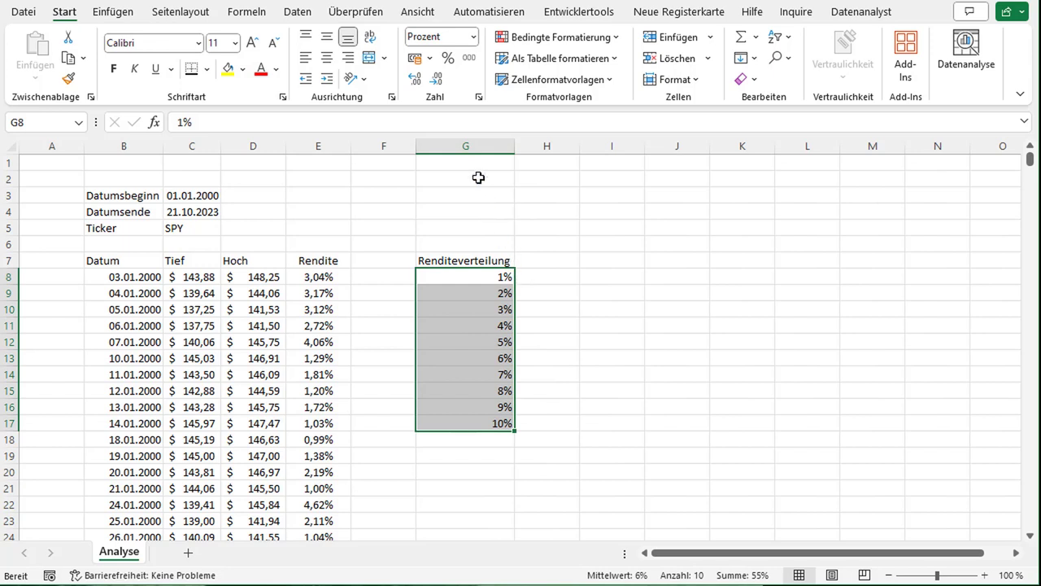
left_click(324, 58)
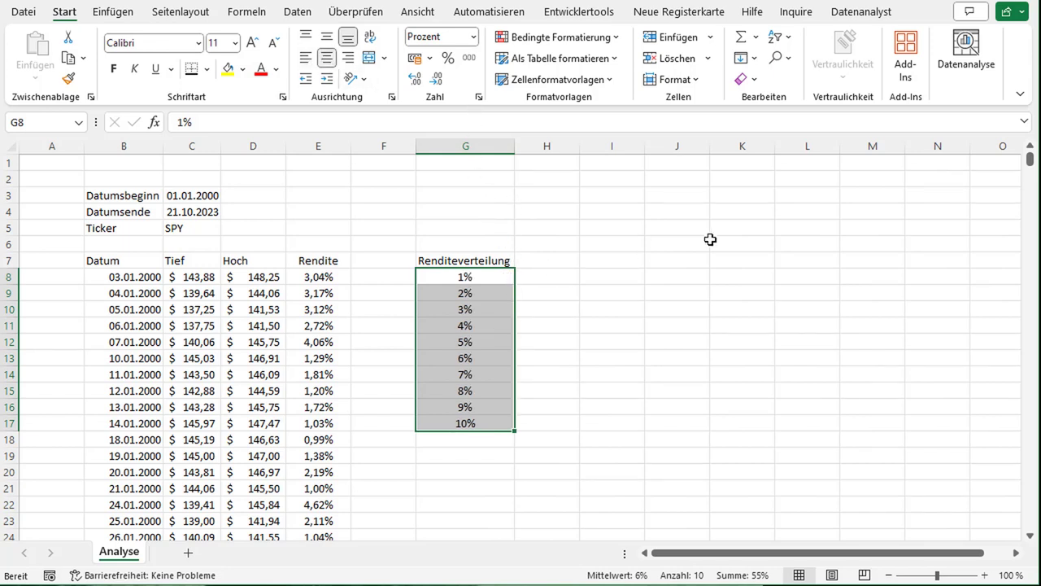
left_click(494, 260)
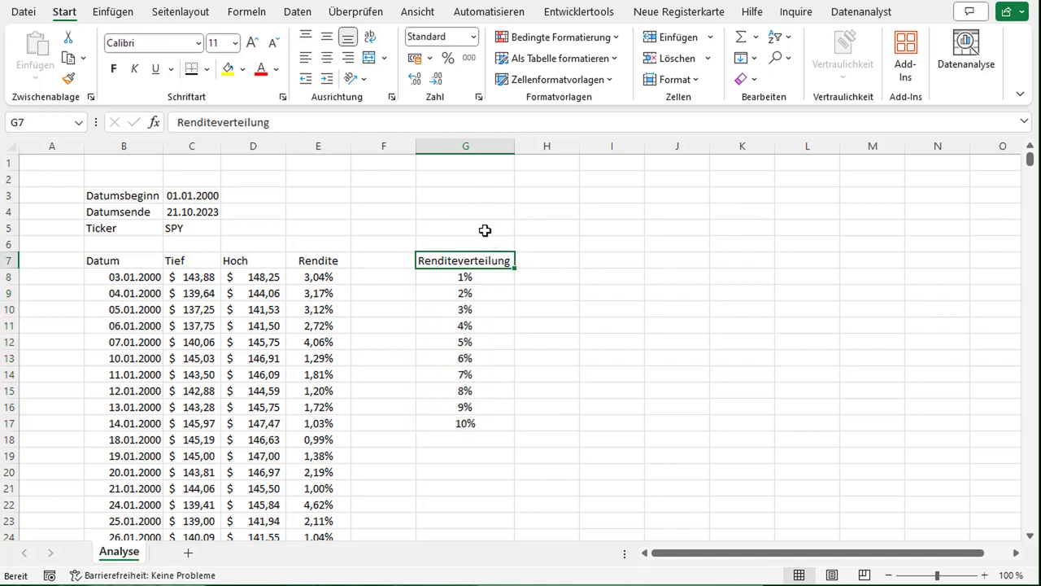
Select the Rendite column from its heading to the last value and open the Histogram data analysis function
left_click(578, 267)
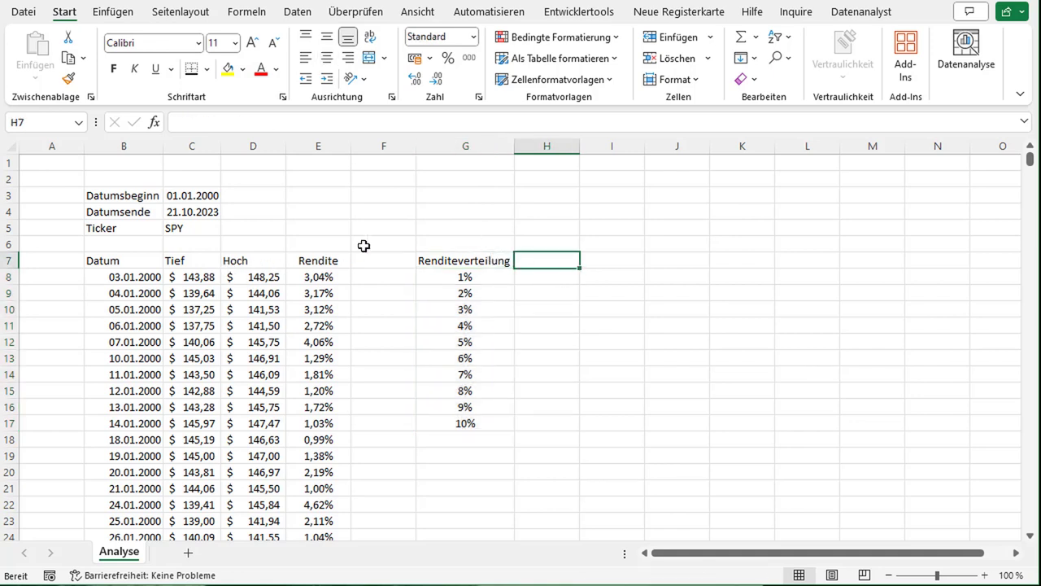
left_click(297, 13)
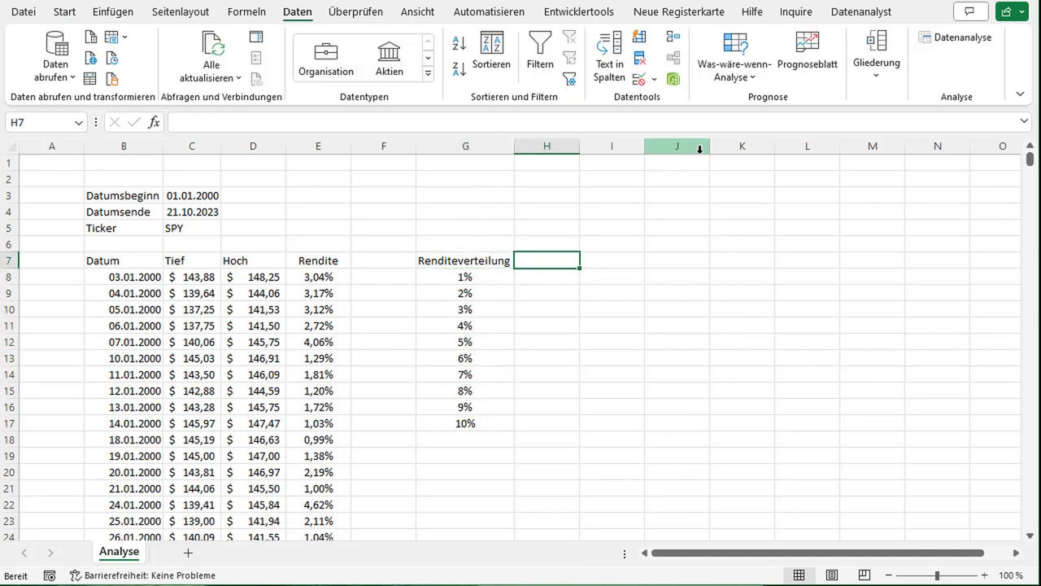
left_click_drag(144, 260, 305, 274)
key("ctrl+shift+Down")
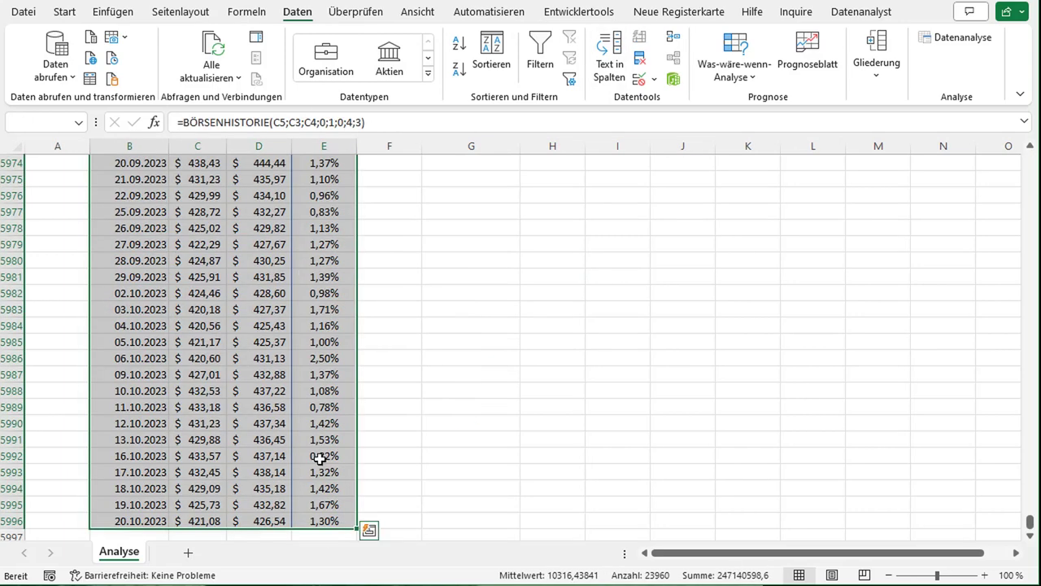
left_click(325, 521)
key("ctrl+shift+Up")
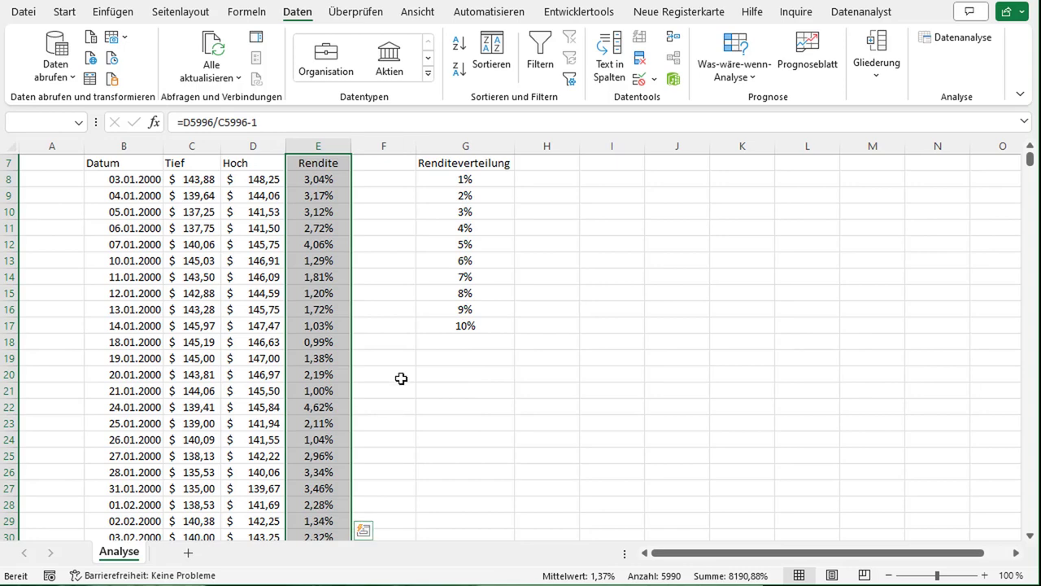
scroll(399, 377, "up", 2)
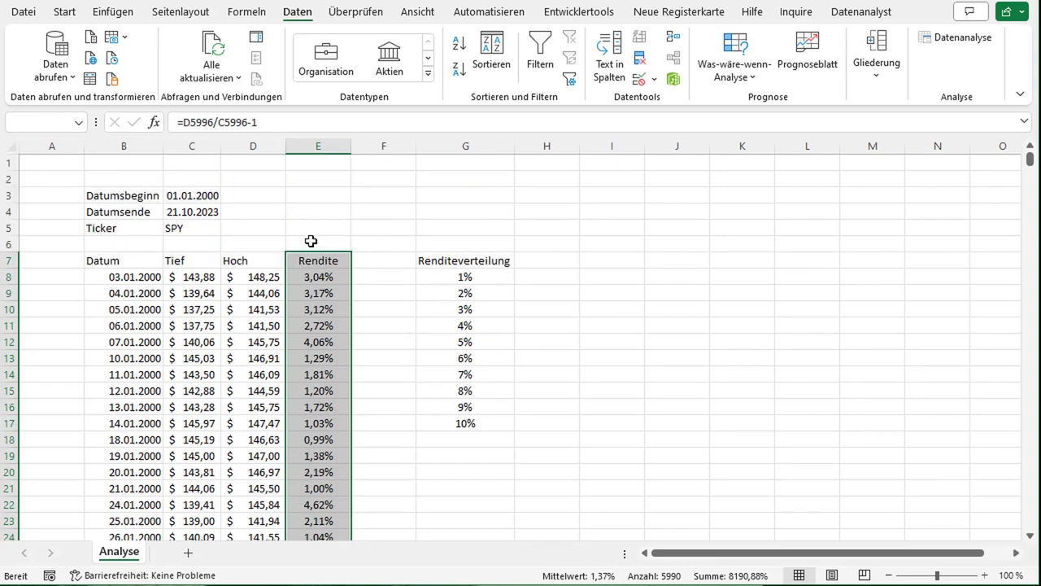
left_click(958, 37)
left_click_drag(371, 225, 576, 194)
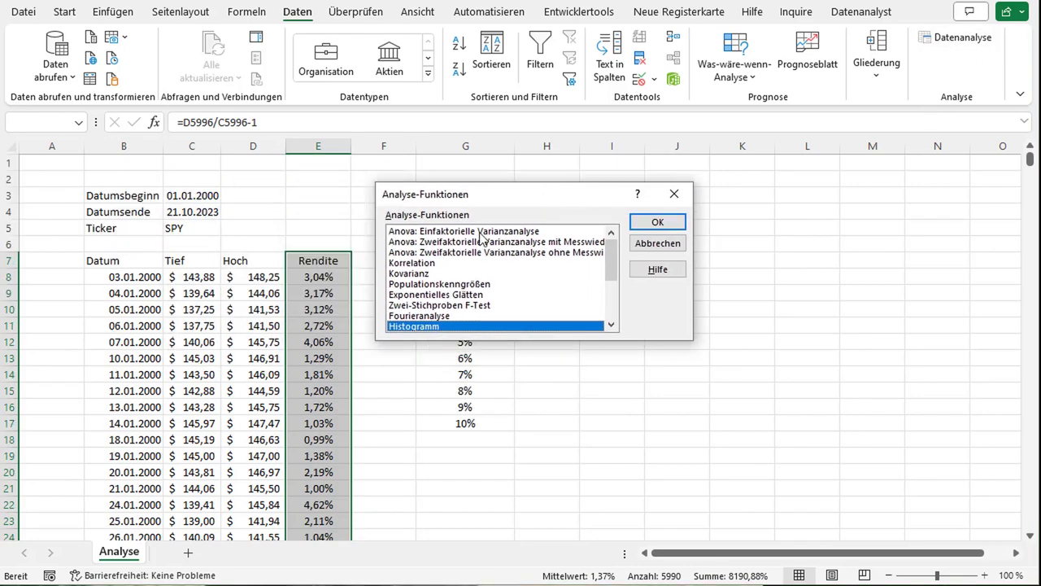
left_click(659, 220)
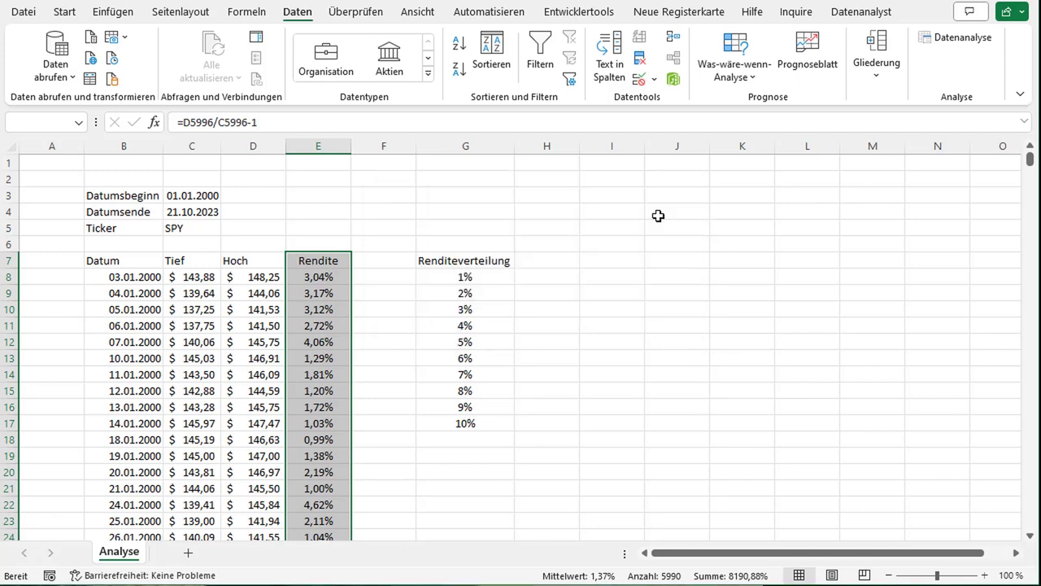
left_click_drag(512, 154, 730, 219)
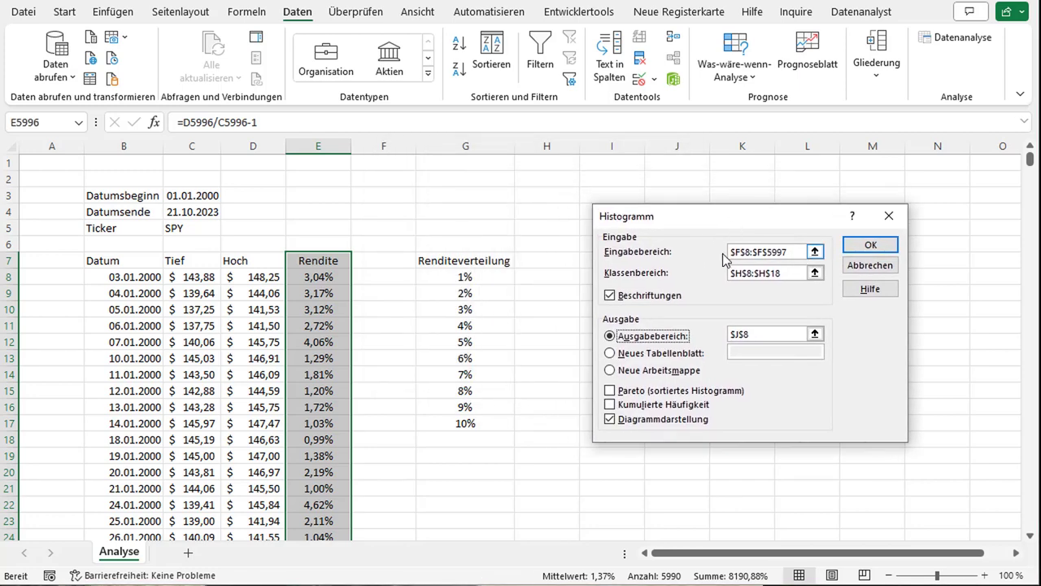
Replace the histogram's input range with the Rendite data including its heading, E7:E5996
left_click(783, 254)
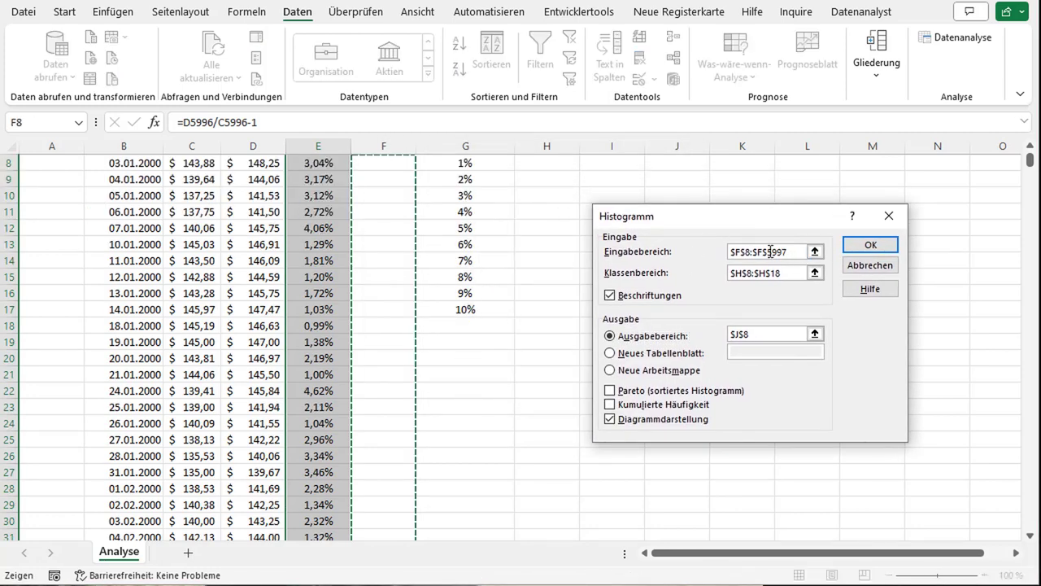
left_click_drag(794, 252, 639, 252)
key("BackSpace")
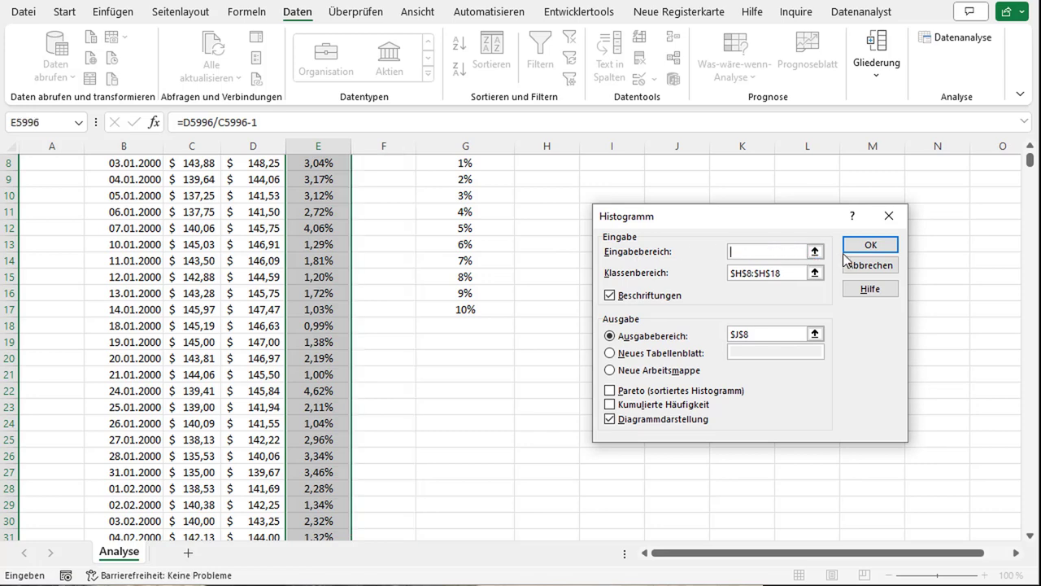
left_click(815, 251)
scroll(415, 233, "up", 3)
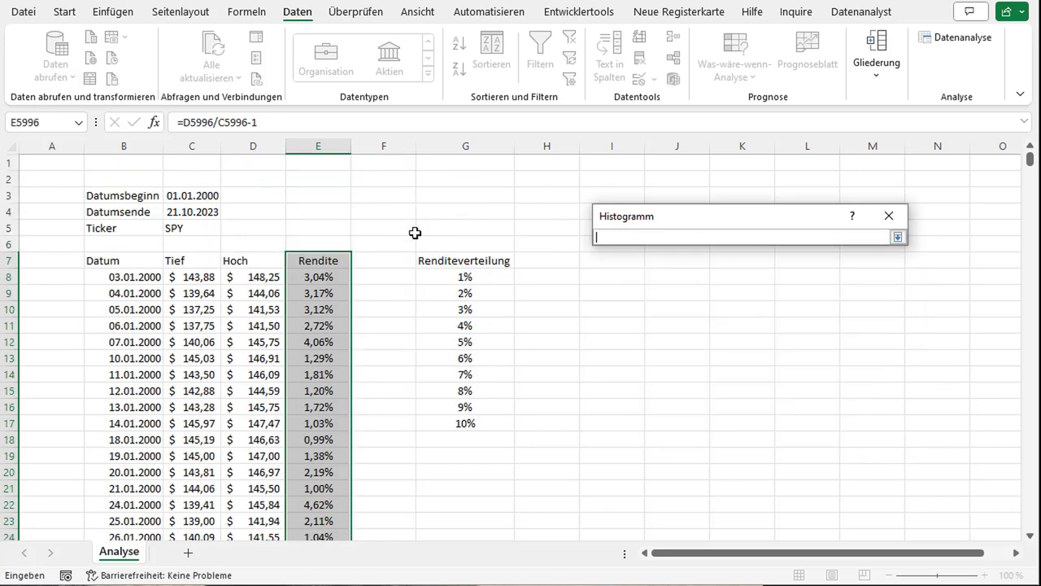
left_click(318, 261)
key("ctrl+shift+Down")
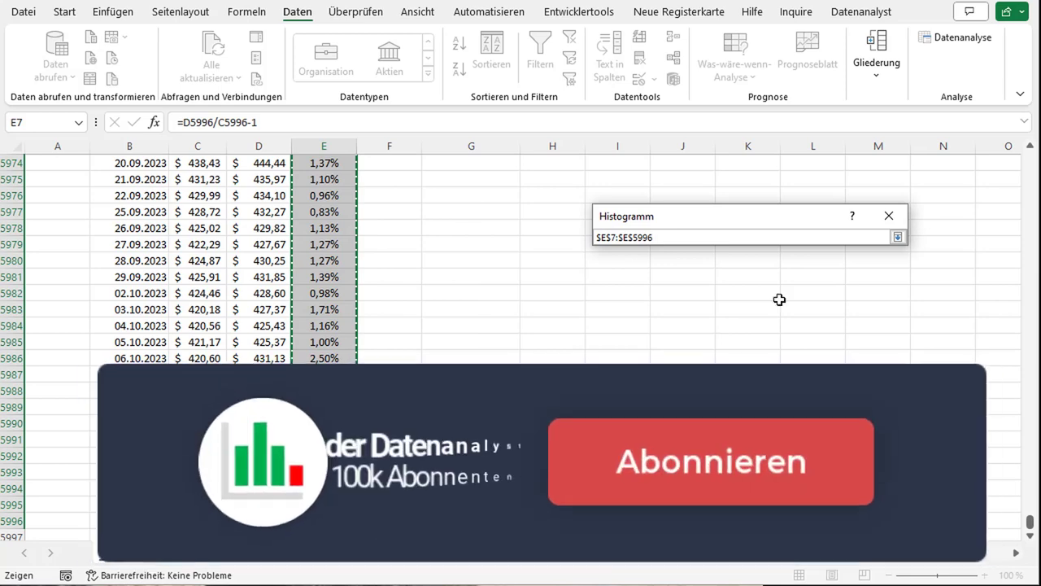
left_click(898, 237)
scroll(464, 232, "up", 7)
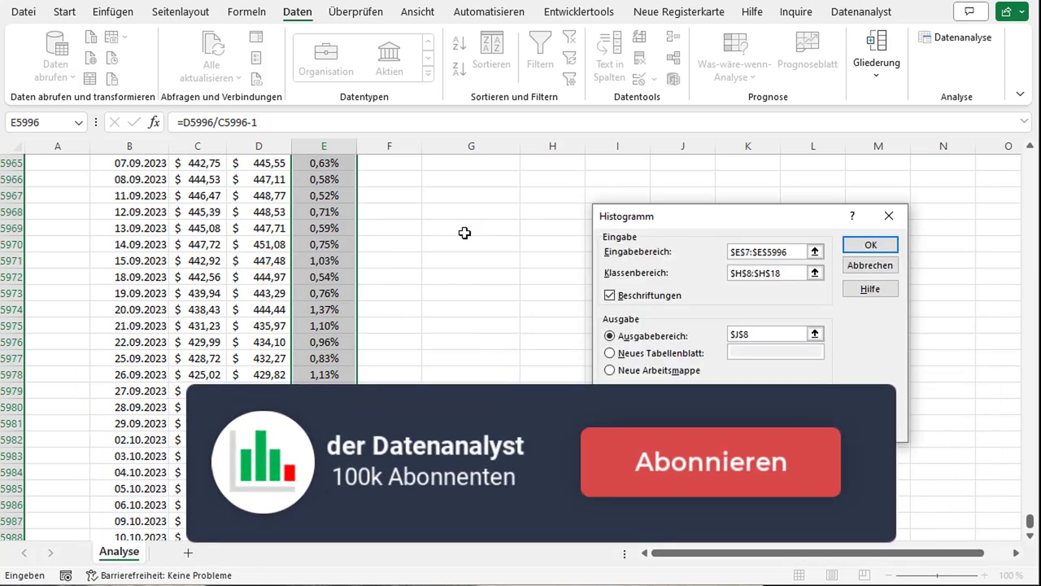
Set the histogram's class range to the Renditeverteilung heading and classes in G7:G17
left_click(814, 273)
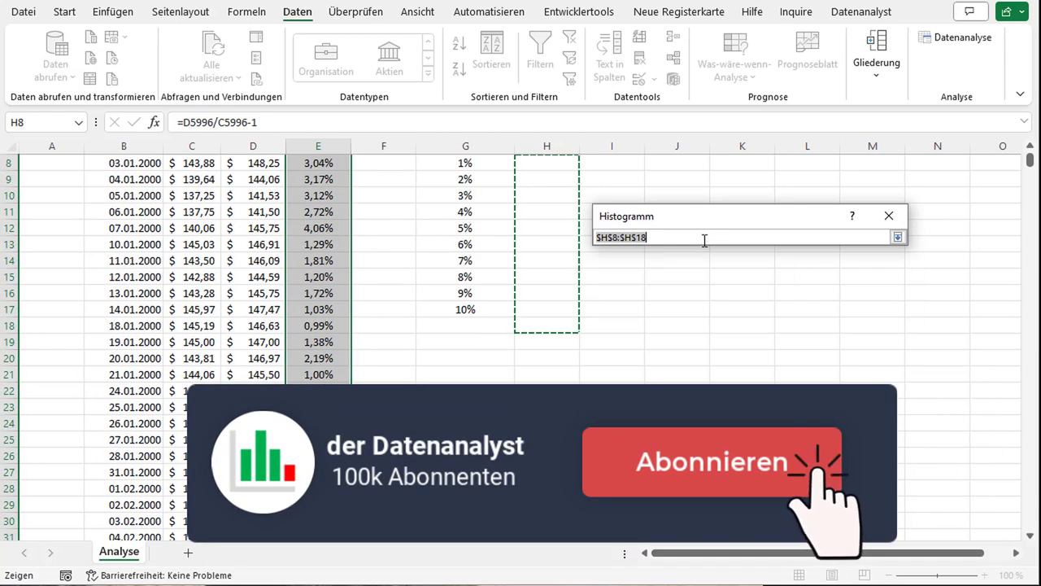
scroll(530, 239, "up", 3)
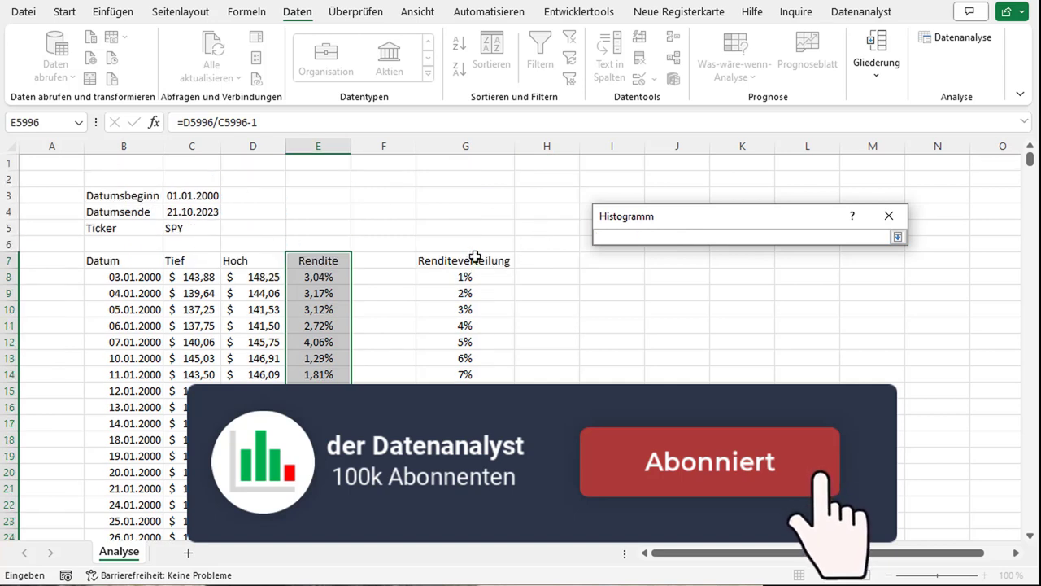
left_click_drag(475, 260, 465, 407)
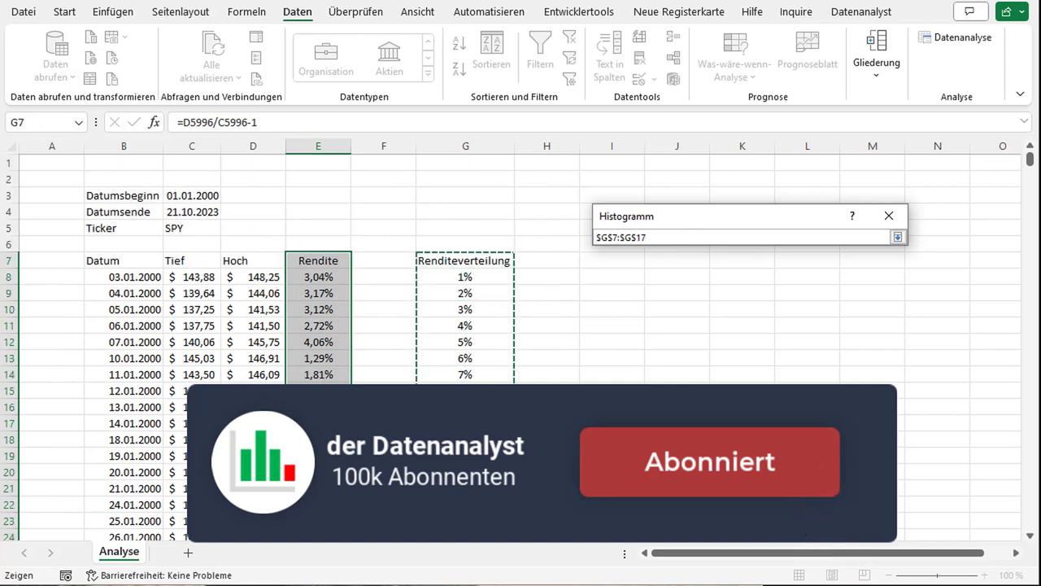
left_click(897, 236)
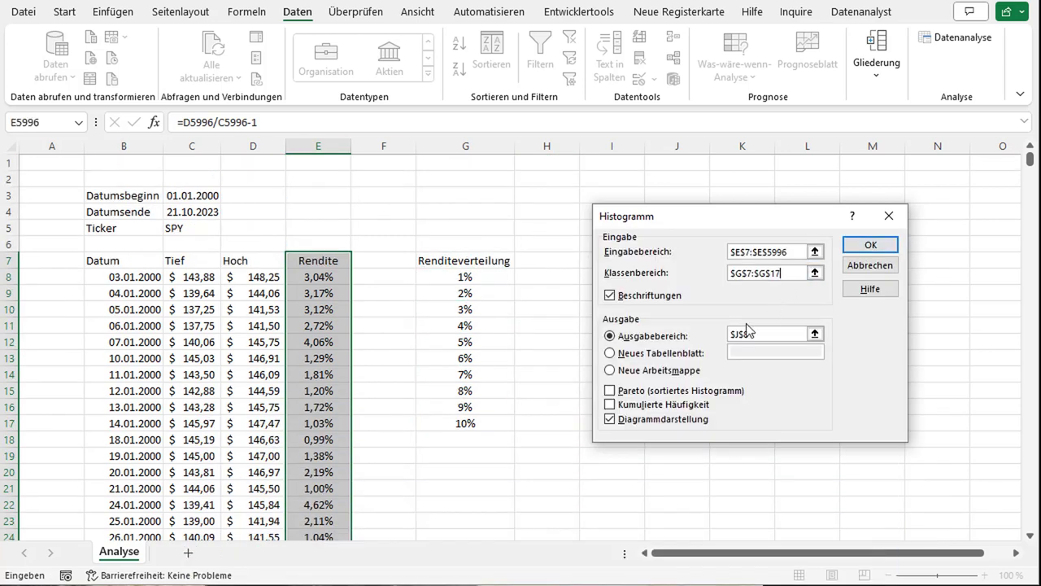
Set the histogram's output range to I7 and generate the frequency table with its chart
left_click(735, 334)
left_click(612, 277)
left_click(775, 334)
left_click_drag(776, 333, 695, 333)
key("BackSpace")
left_click(814, 333)
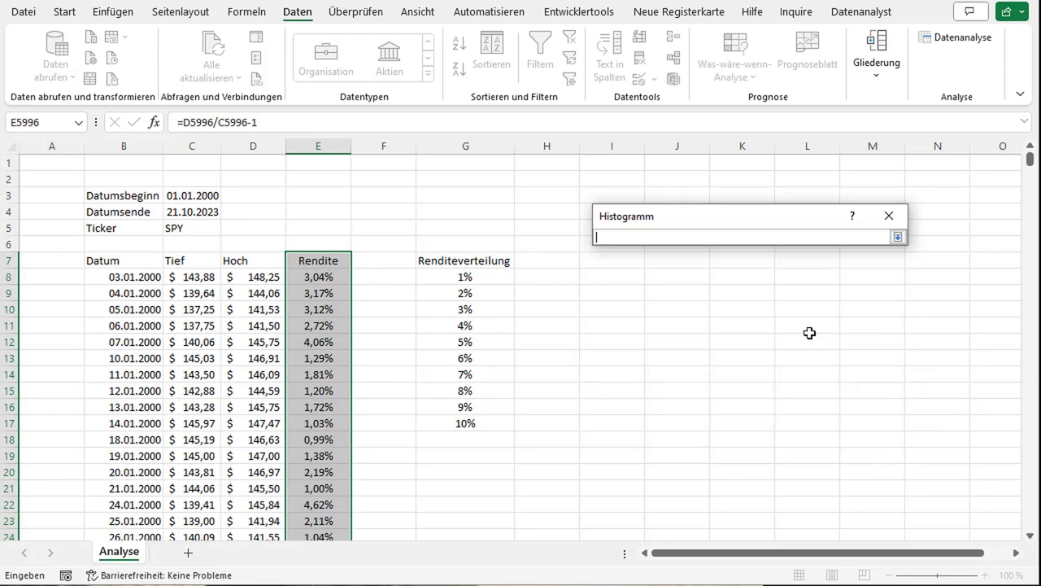
left_click(618, 260)
left_click(898, 236)
left_click_drag(807, 222, 336, 189)
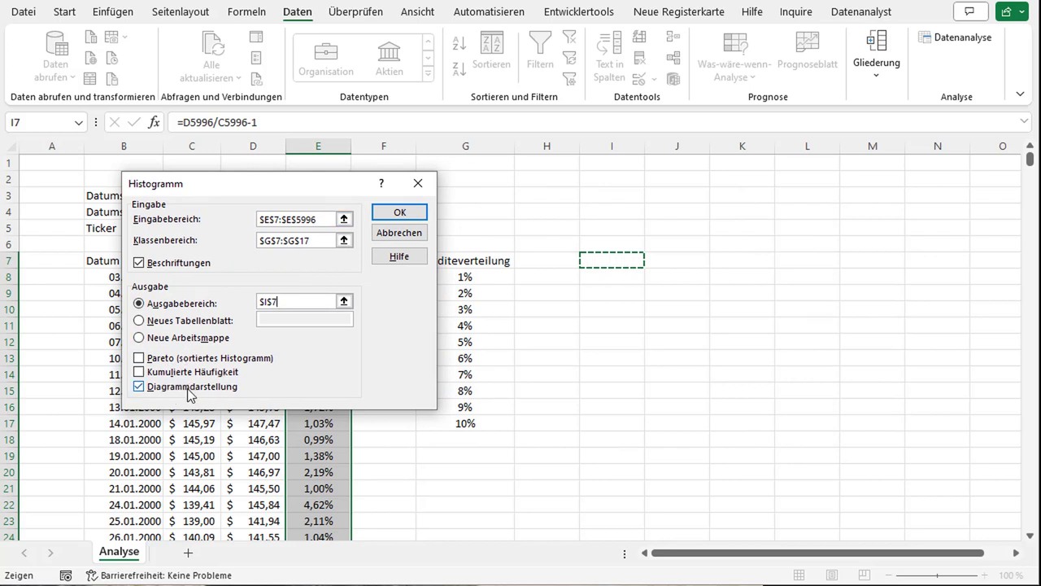
left_click(397, 213)
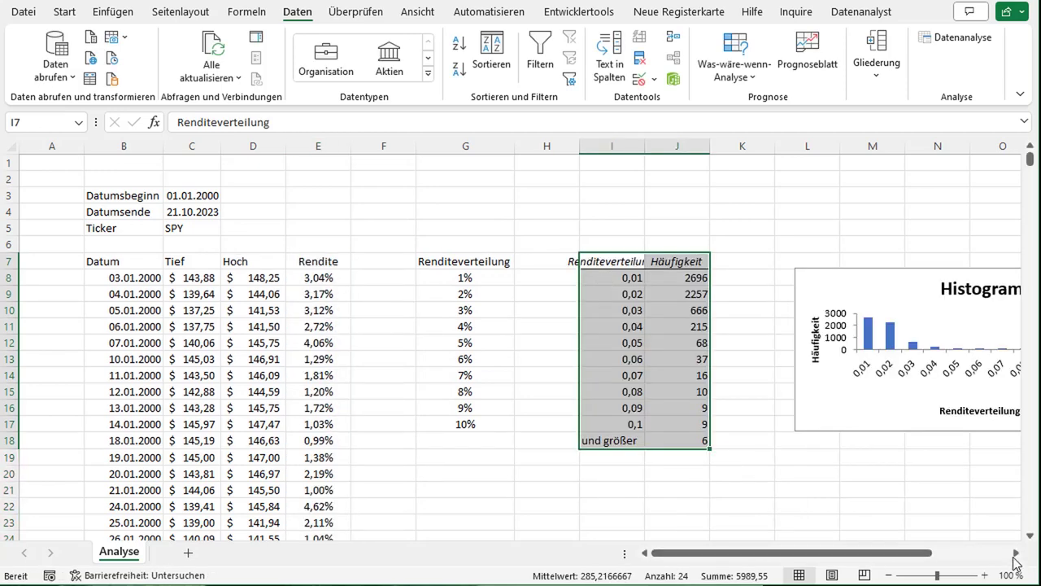
Fit columns I and J of the frequency table to the width of their contents
left_click(1017, 553)
left_click(1017, 553)
left_click(1017, 553)
left_click(1017, 553)
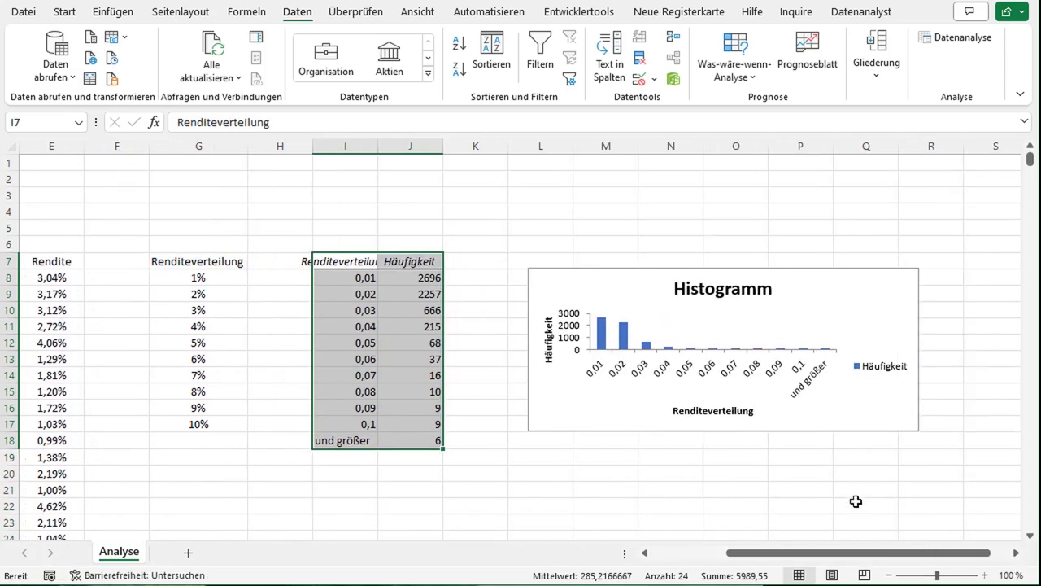
scroll(858, 497, "down", 2)
scroll(351, 261, "up", 2)
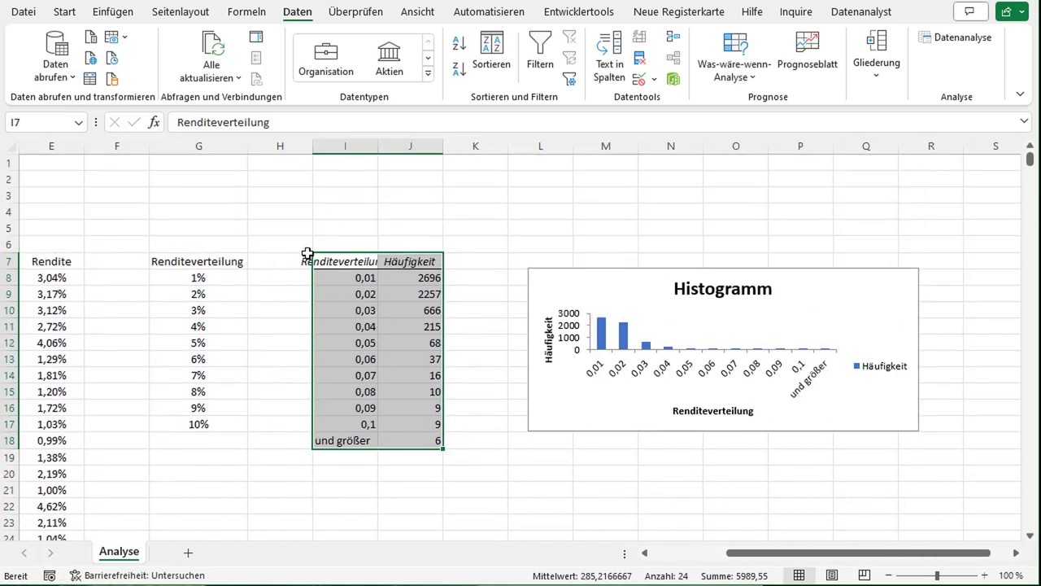
double_click(377, 149)
double_click(473, 147)
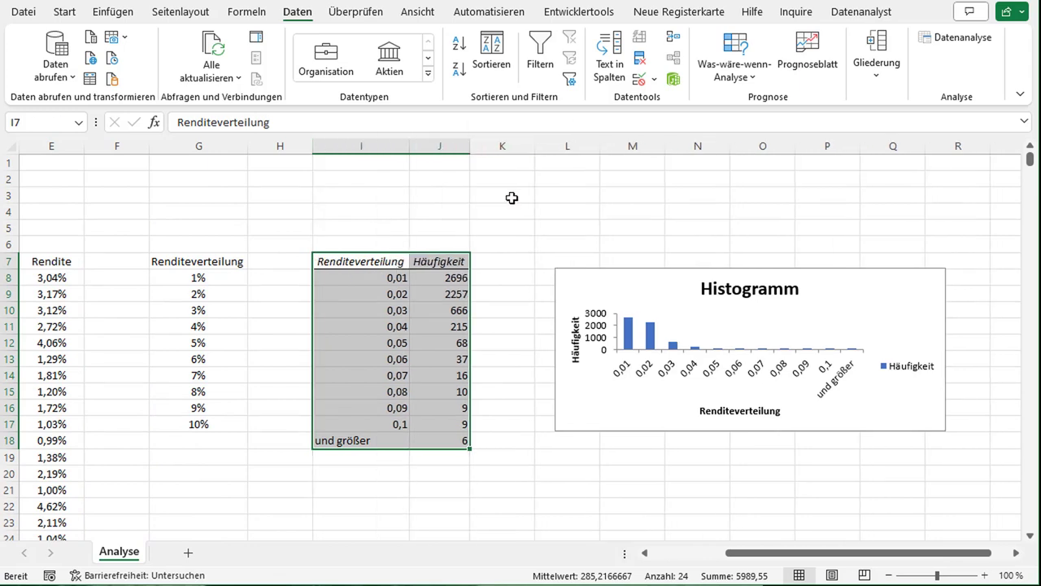
Format the class values in I8:I17 of the frequency table as percentages
scroll(519, 210, "down", 2)
scroll(520, 213, "up", 1)
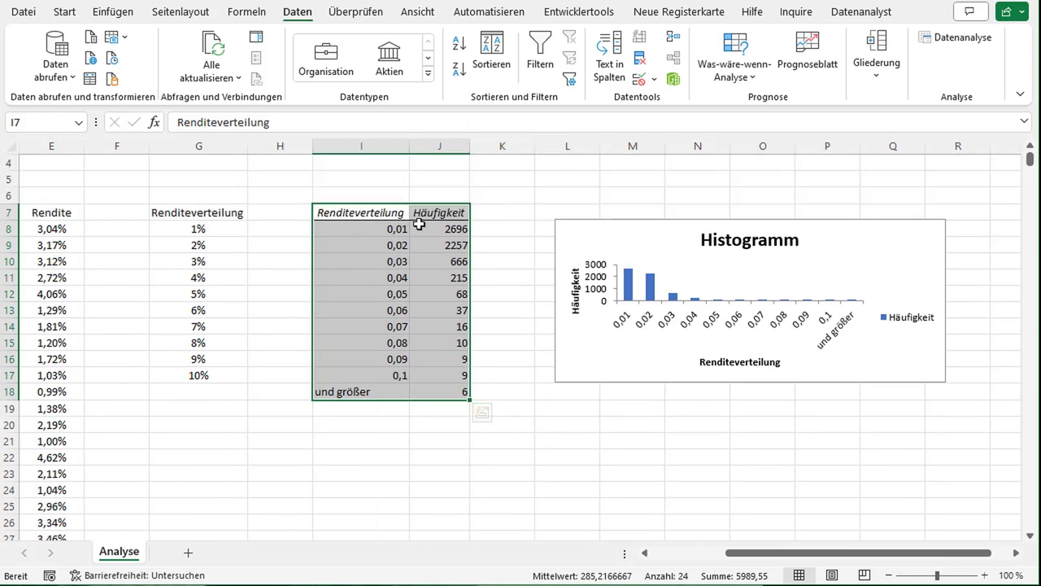
left_click_drag(369, 232, 360, 374)
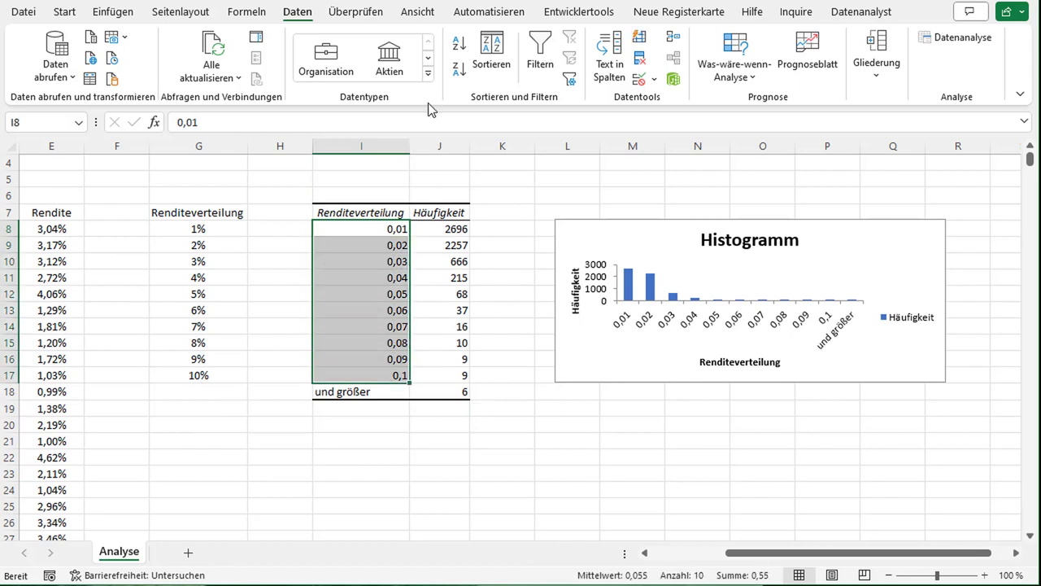
left_click(65, 12)
left_click(447, 58)
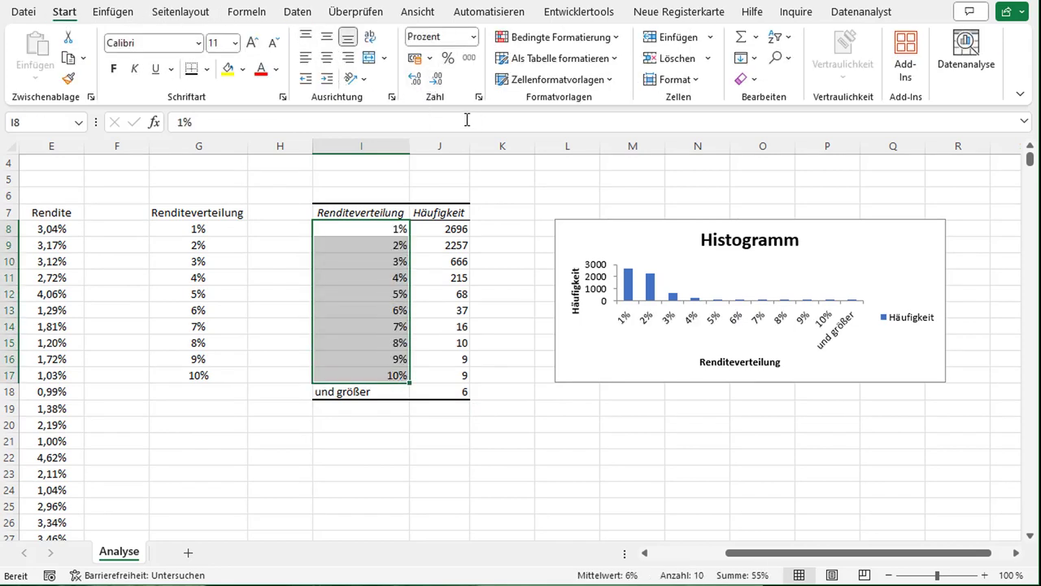
left_click(529, 385)
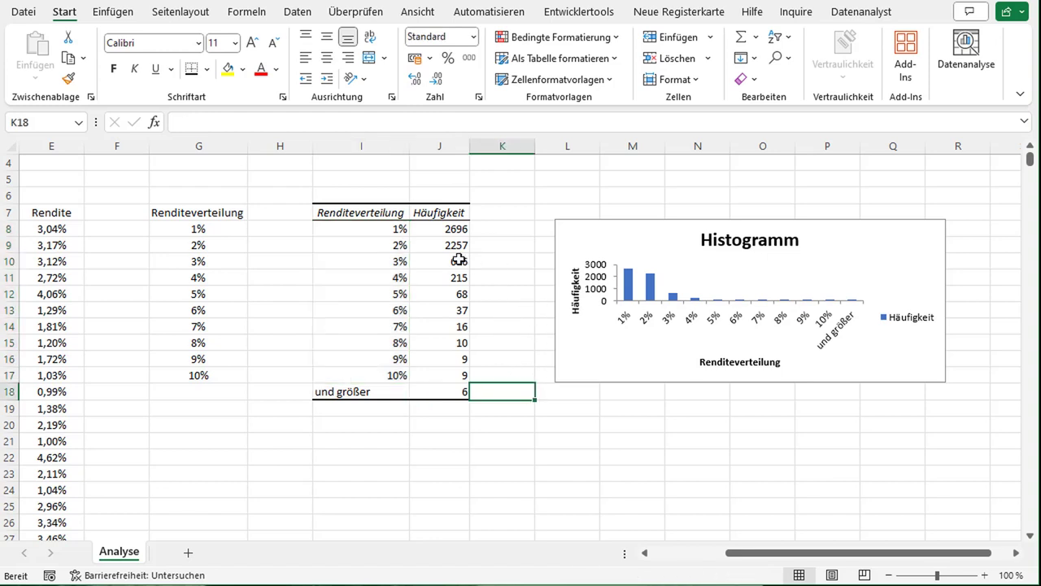
Examine the frequencies of the 1% and 2% return classes in the frequency table
left_click_drag(399, 233, 463, 231)
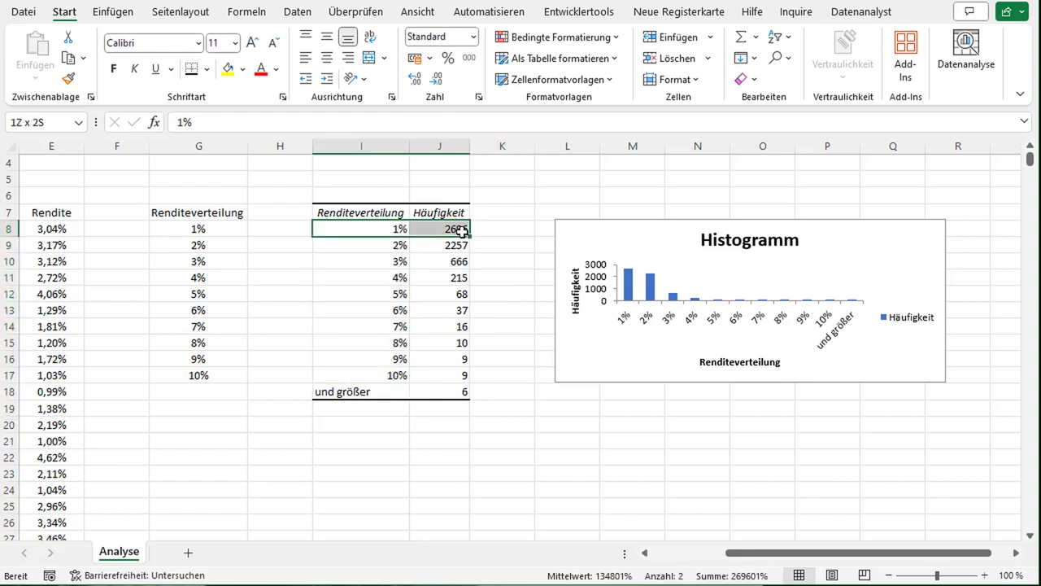
left_click(378, 231)
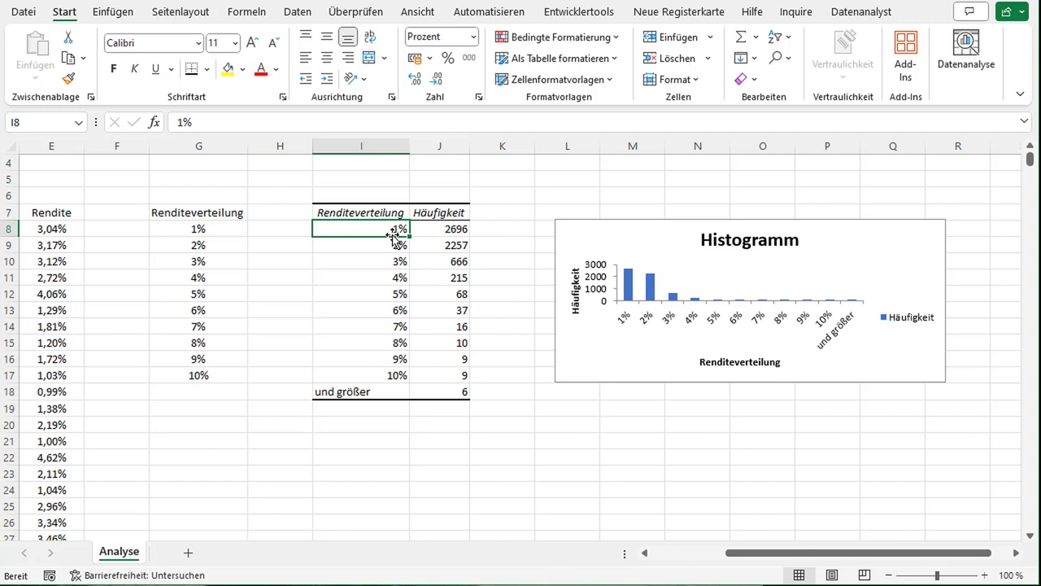
left_click(465, 230)
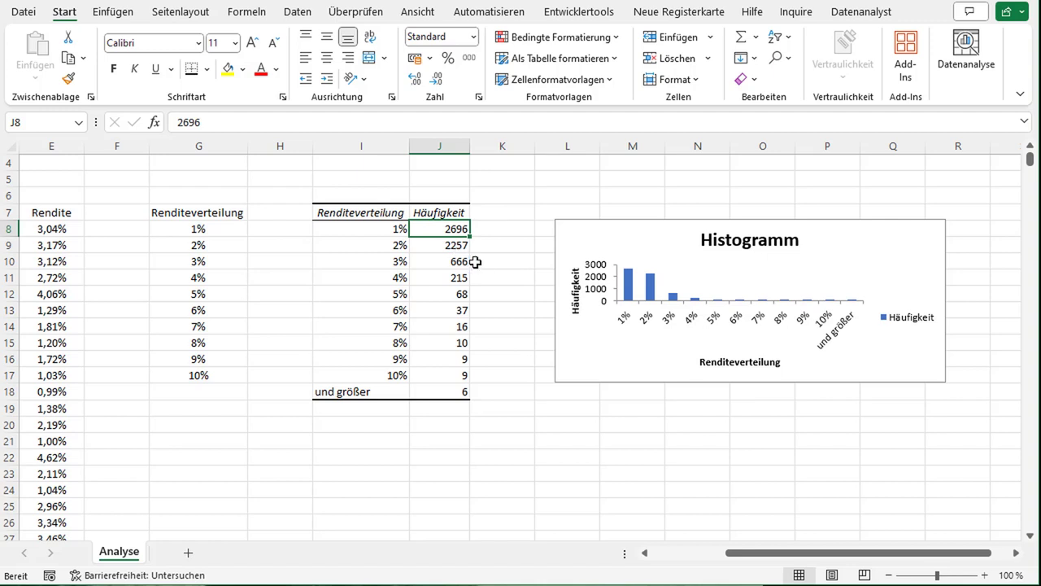
left_click(372, 247)
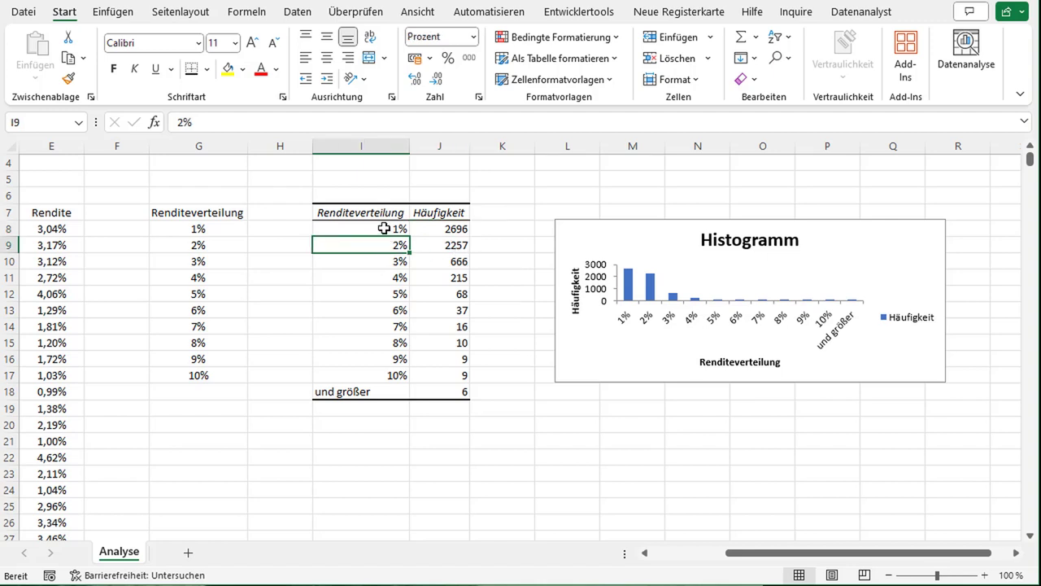
left_click_drag(384, 229, 385, 244)
left_click(446, 249)
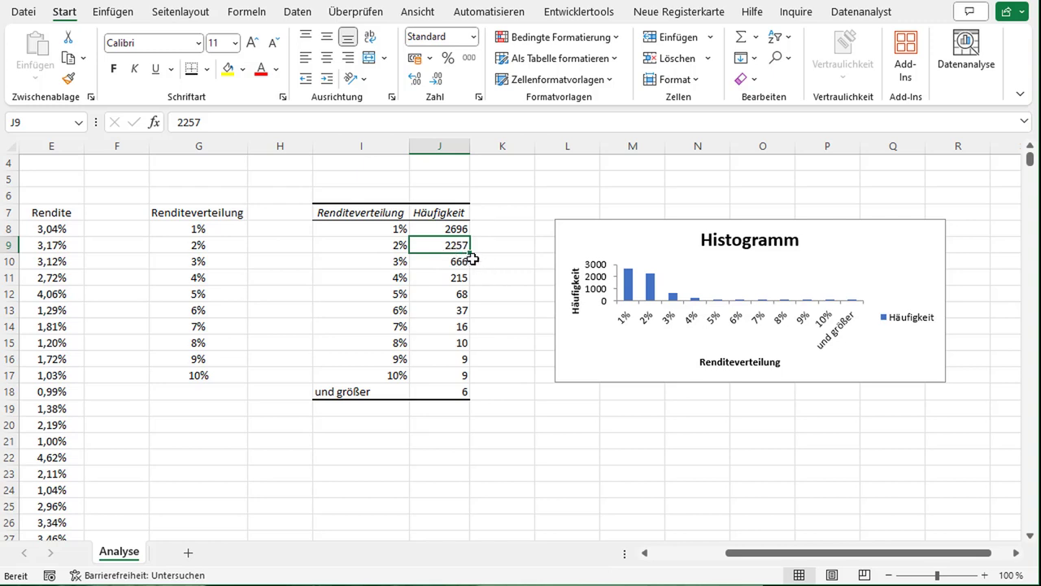
Enlarge the histogram chart by extending its left edge into column I and its lower edge to about row 27
left_click(560, 250)
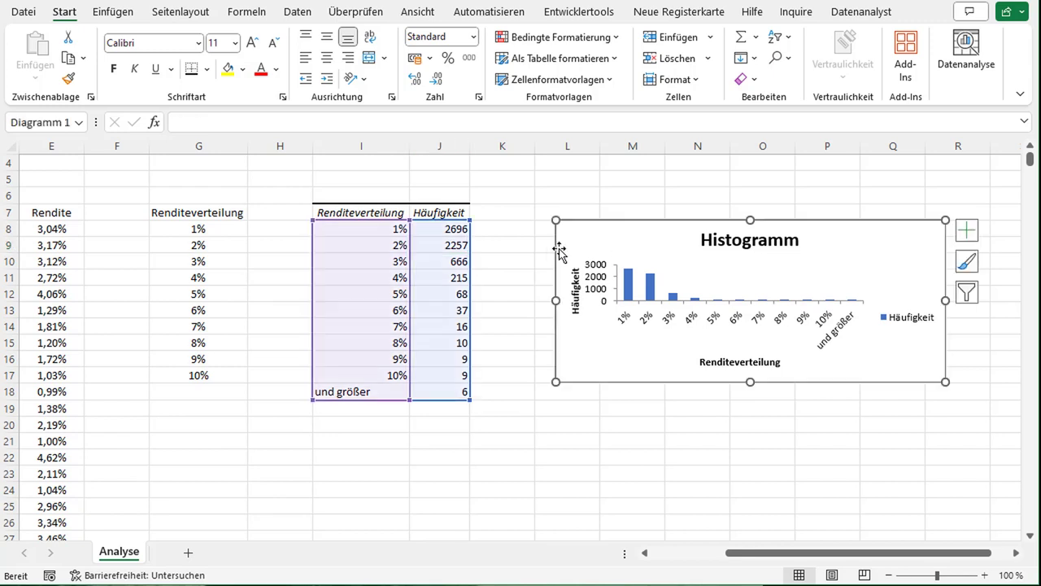
left_click_drag(553, 300, 363, 300)
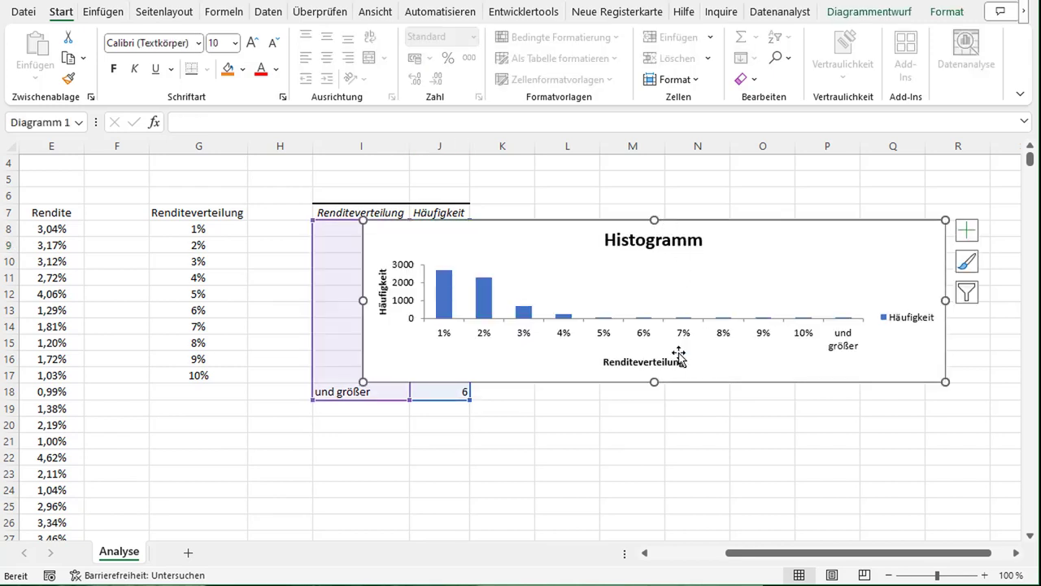
left_click_drag(655, 383, 656, 547)
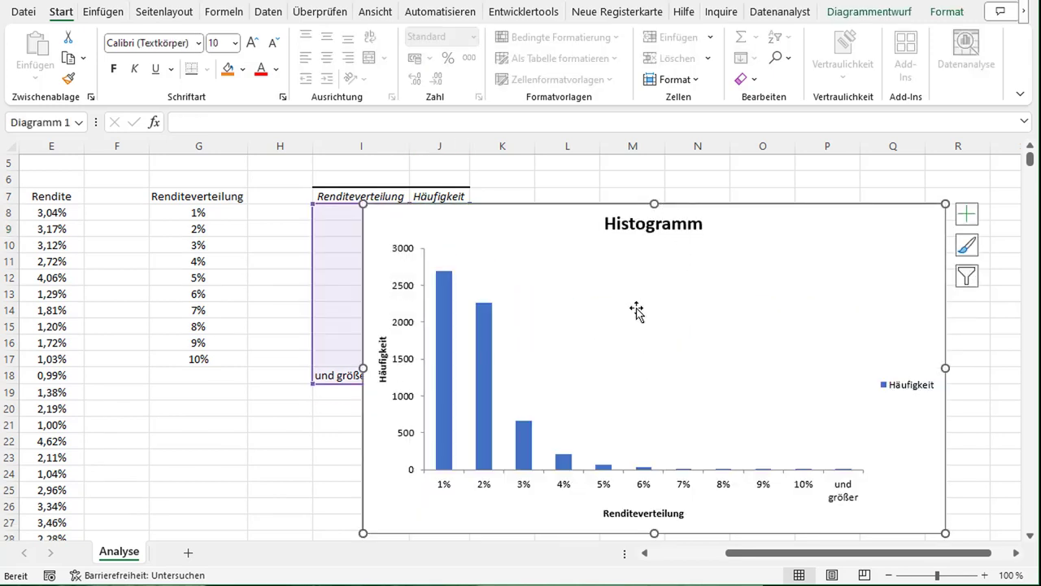
Review the histogram's return classes and move the chart off the frequency table so it starts at column L, row 6
scroll(478, 327, "down", 1)
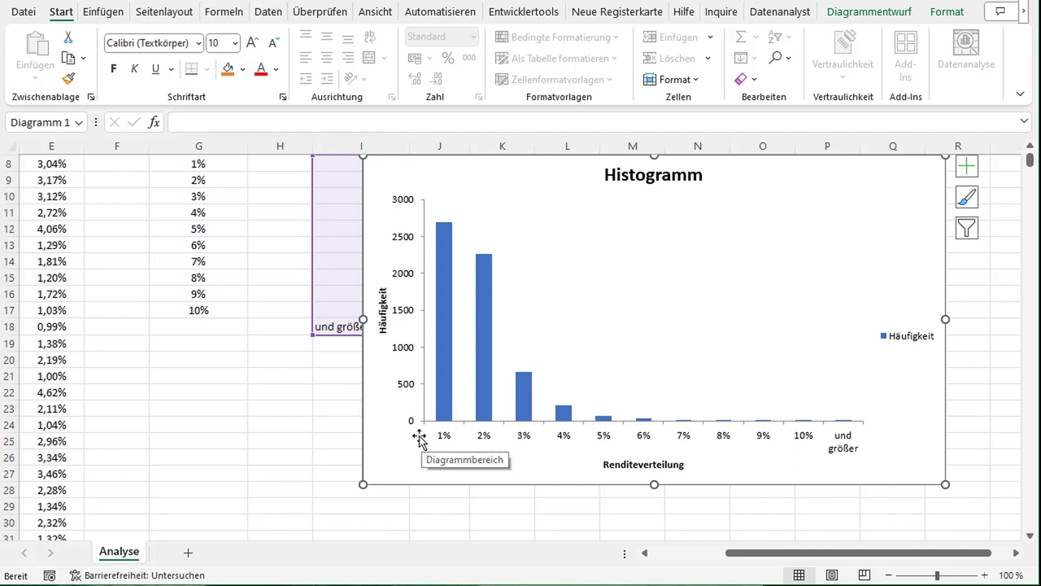
mouse_move(414, 226)
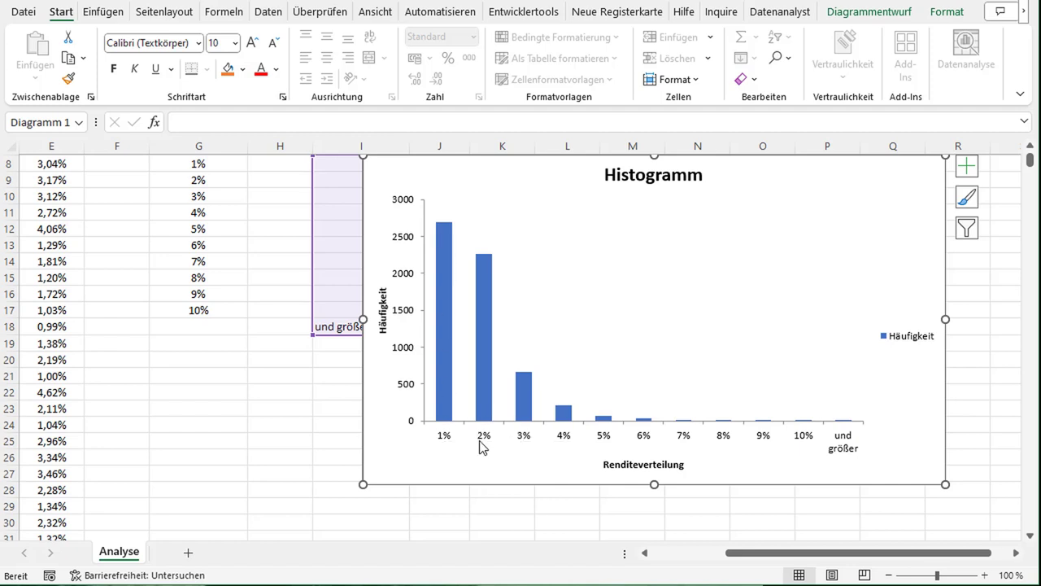
mouse_move(485, 273)
mouse_move(493, 368)
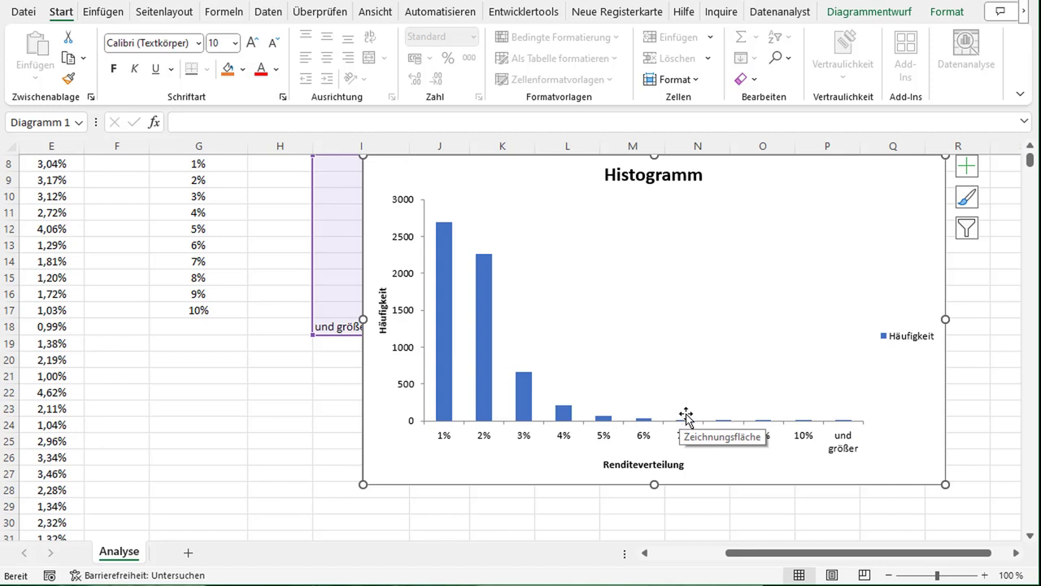
scroll(687, 416, "up", 2)
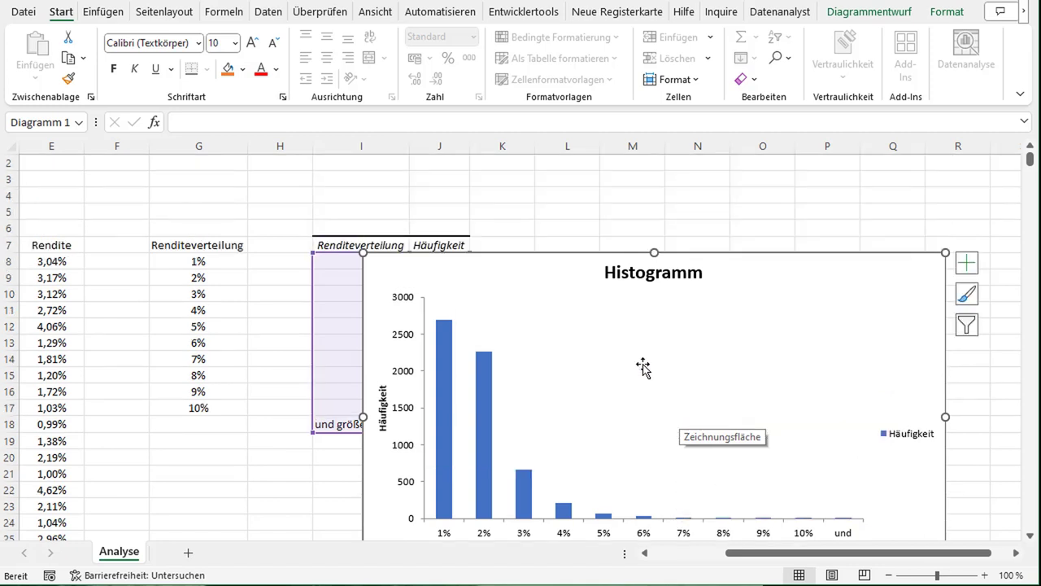
left_click_drag(506, 271, 716, 242)
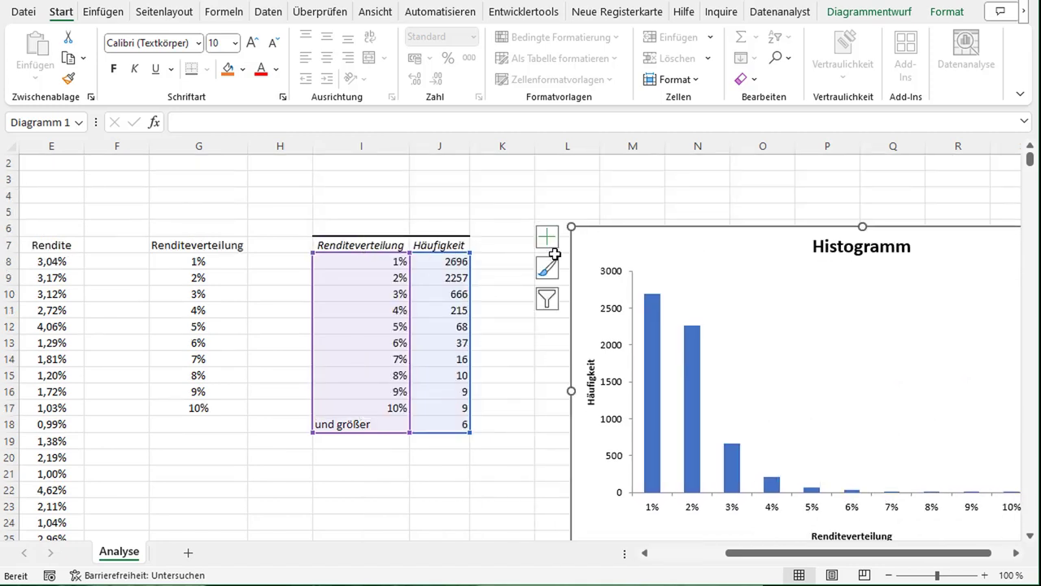
Total the frequencies J8:J18 in J19 with a SUMME formula and shift the histogram over to column M
left_click(489, 262)
left_click(464, 444)
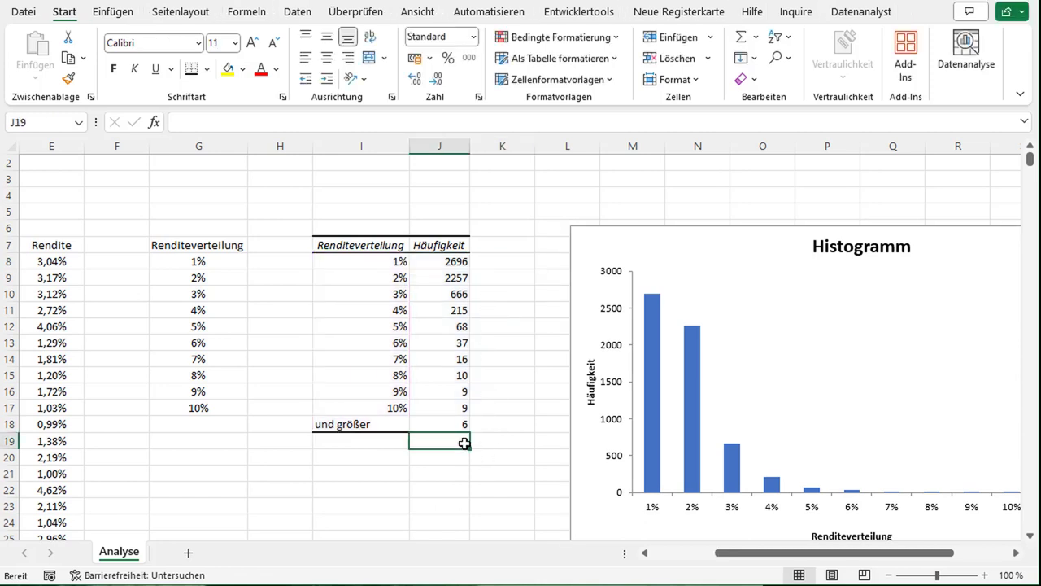
key("alt+shift+0")
key("Return")
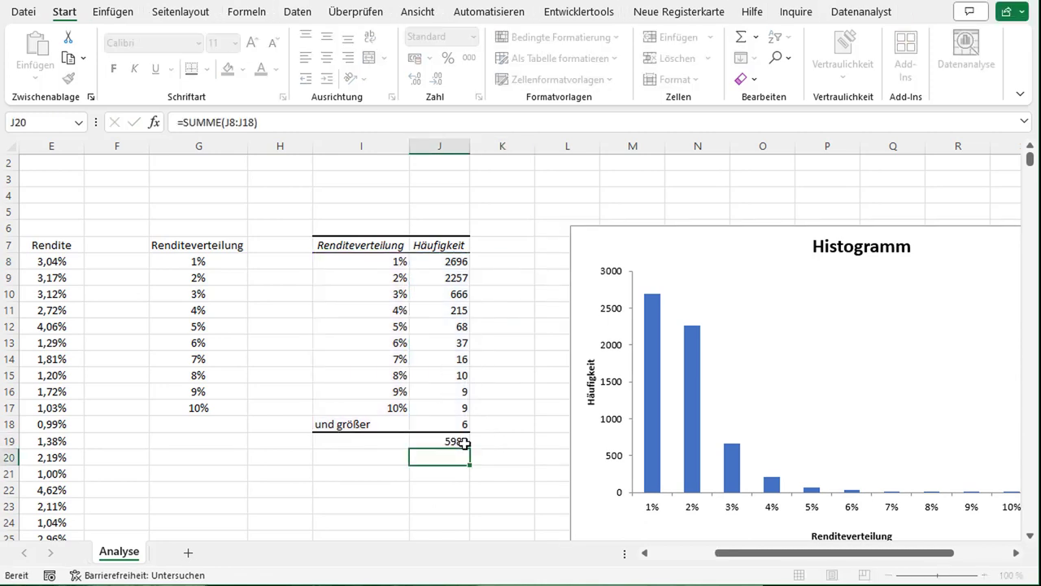
key("Up")
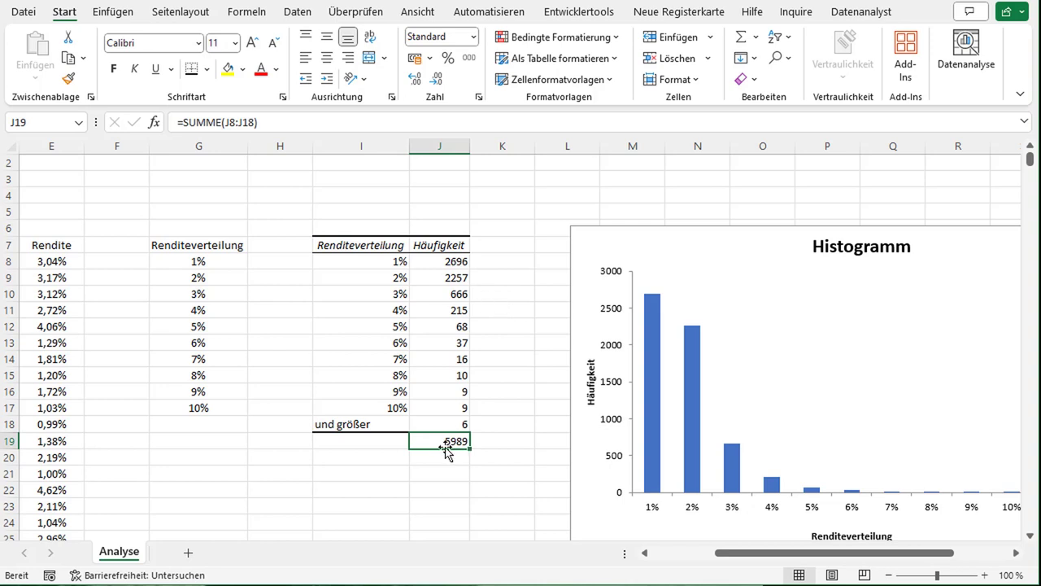
left_click(679, 226)
left_click_drag(678, 226, 739, 226)
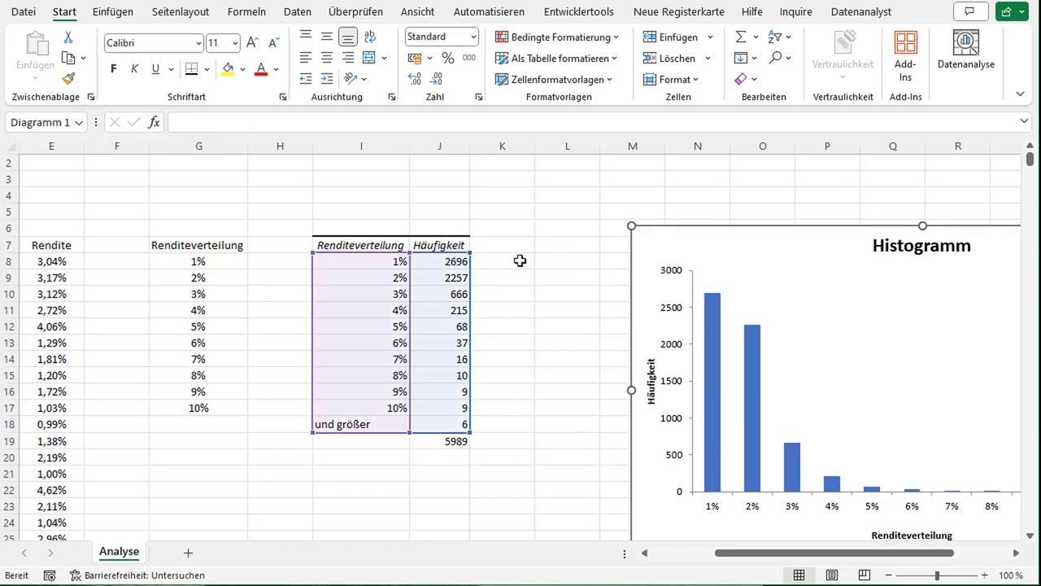
Calculate each class's share of the total with =J8/$J$19 in K8, formatted as a percentage and filled down to K19
left_click(512, 264)
type("=")
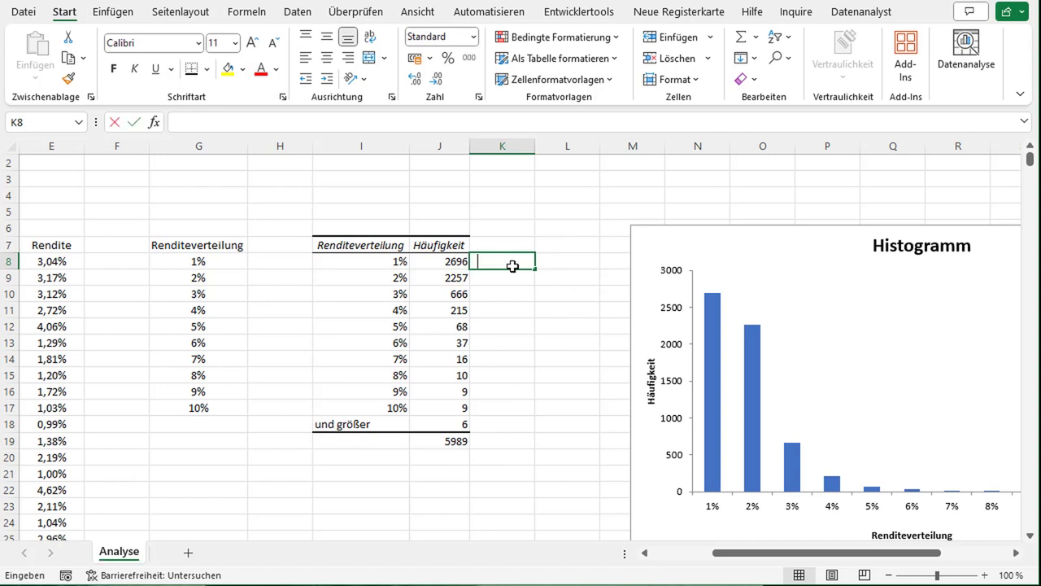
left_click(447, 261)
type("/")
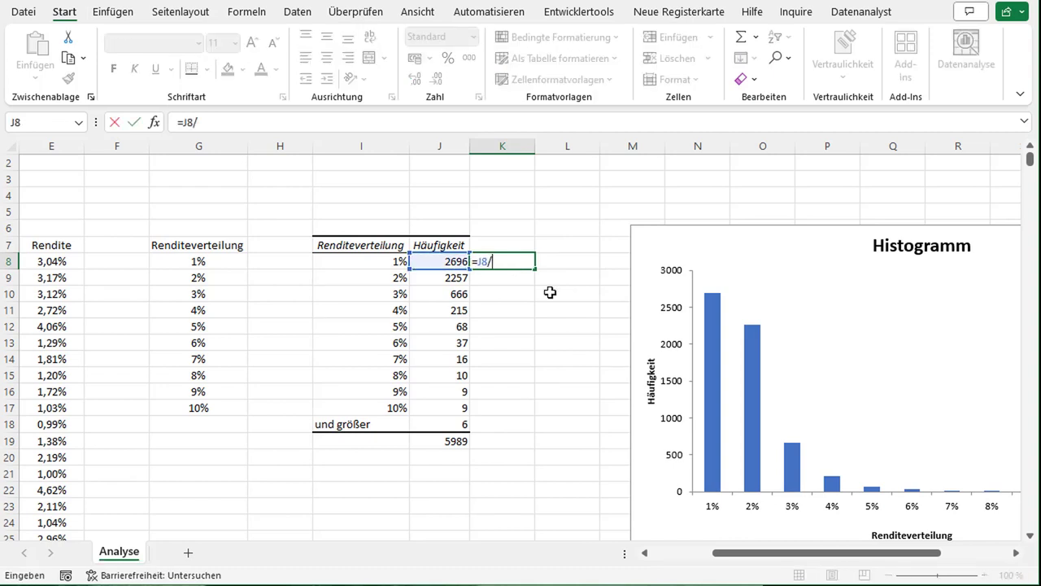
left_click(438, 441)
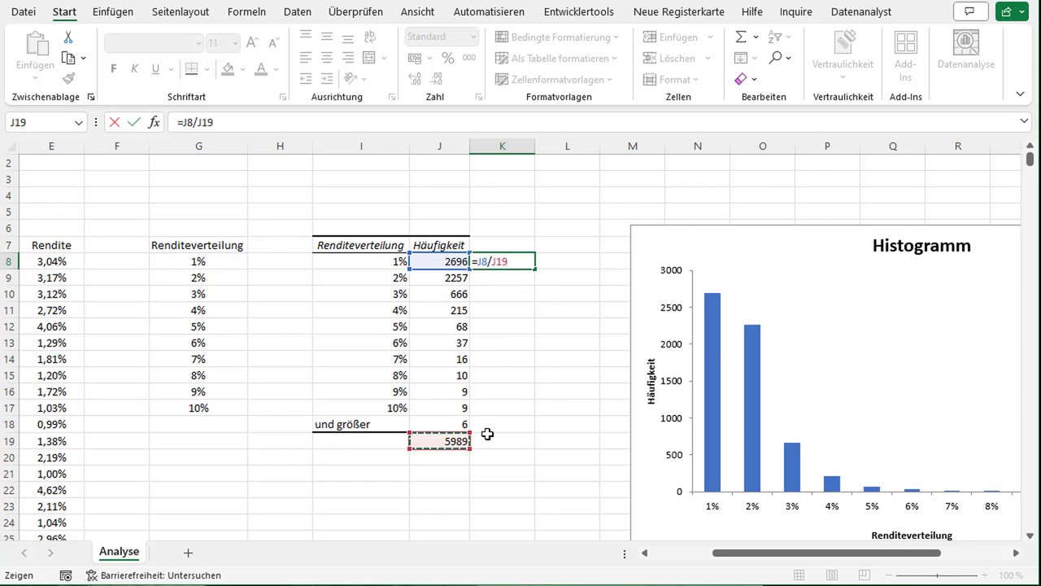
key("F4")
key("Return")
key("Up")
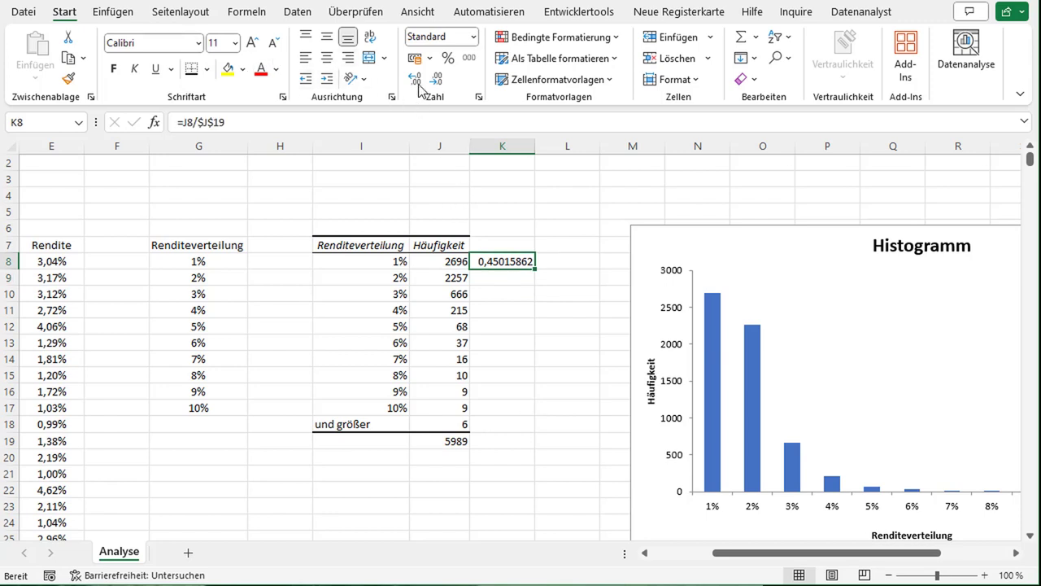
left_click(448, 59)
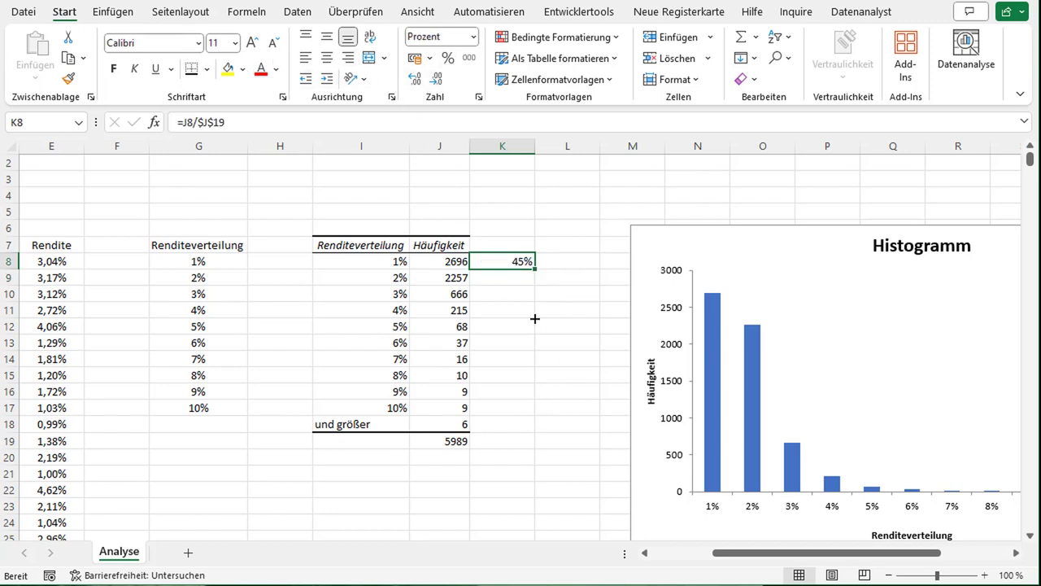
left_click_drag(534, 318, 530, 448)
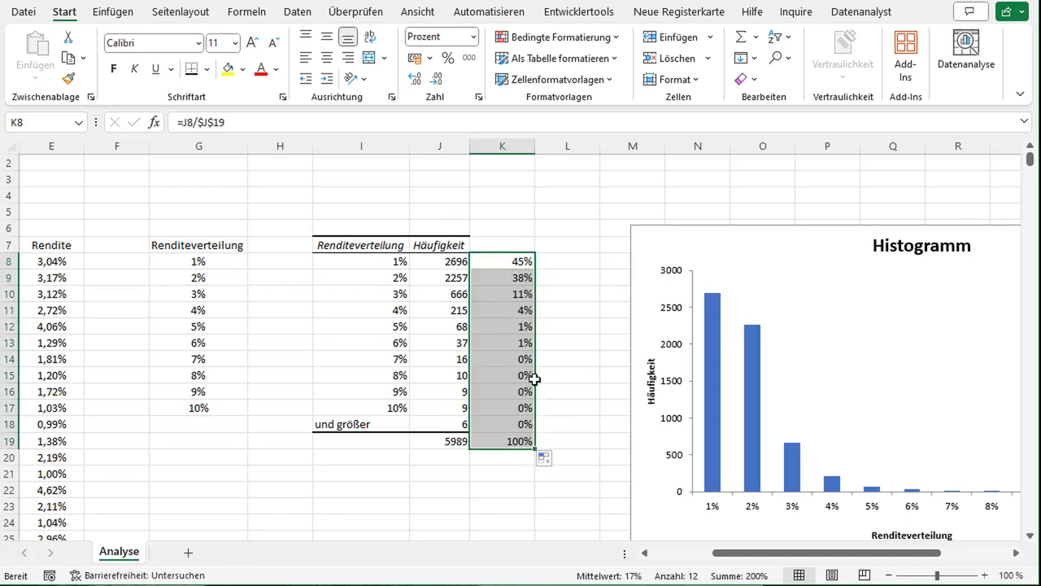
Examine the percentage shares in K8:K18 and the combined share of the 1% and 2% classes in K8:K9
left_click(502, 424)
key("Up")
key("Up")
key("Up")
key("Up")
key("Up")
key("Up")
key("Up")
key("Up")
key("Up")
key("Up")
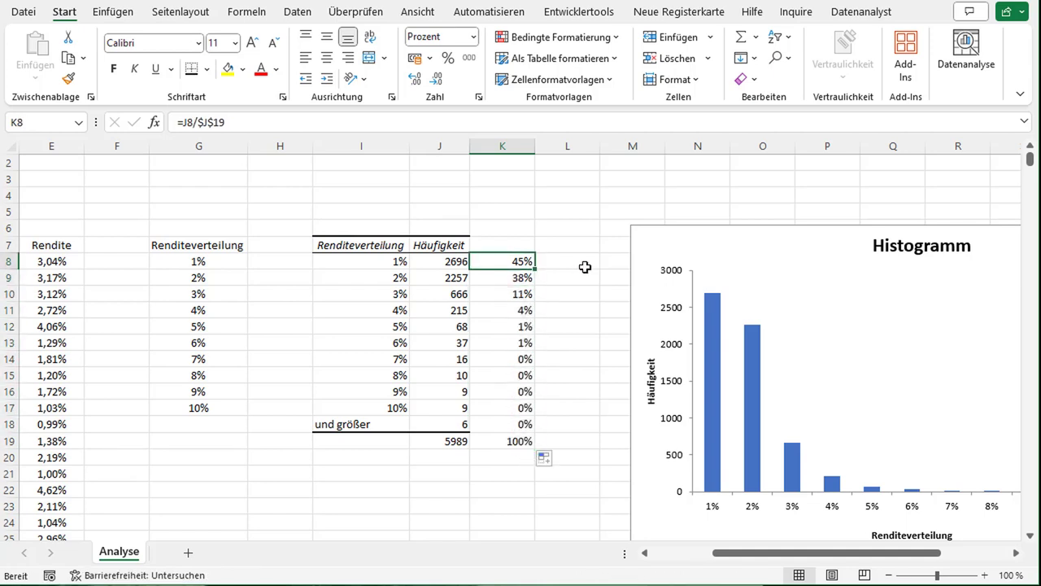
key("Down")
key("shift+Up")
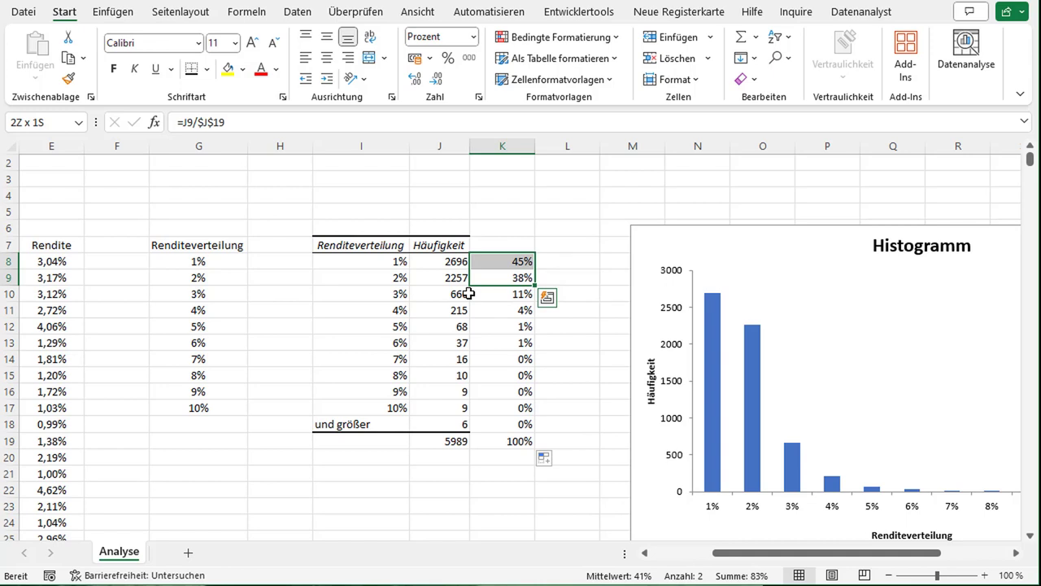
Insert a 2D line chart from the Datum, Tief, Hoch and Rendite data in B7:E5996
left_click(675, 552)
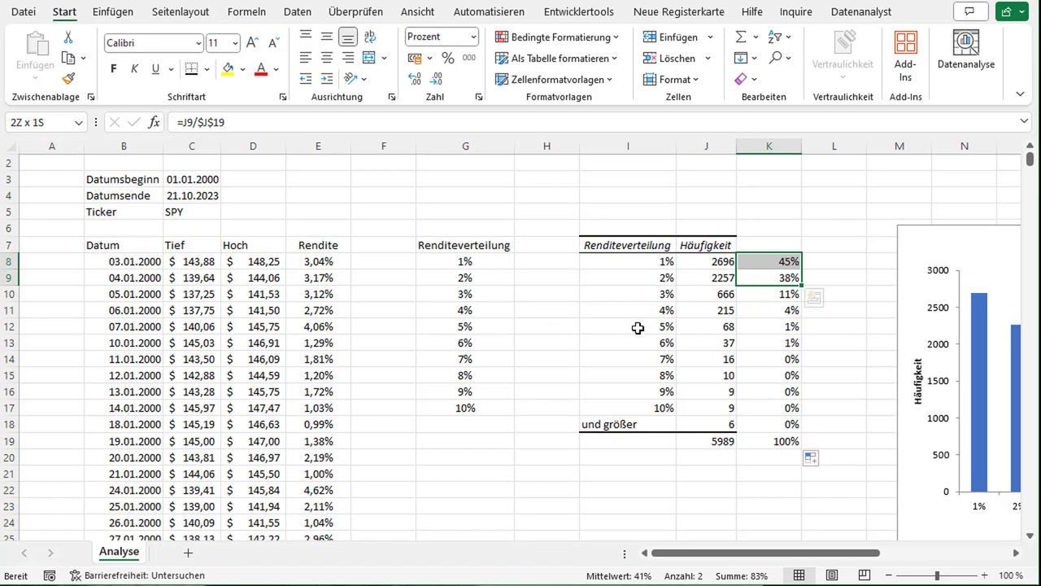
left_click_drag(319, 247, 322, 316)
key("ctrl+shift+Down")
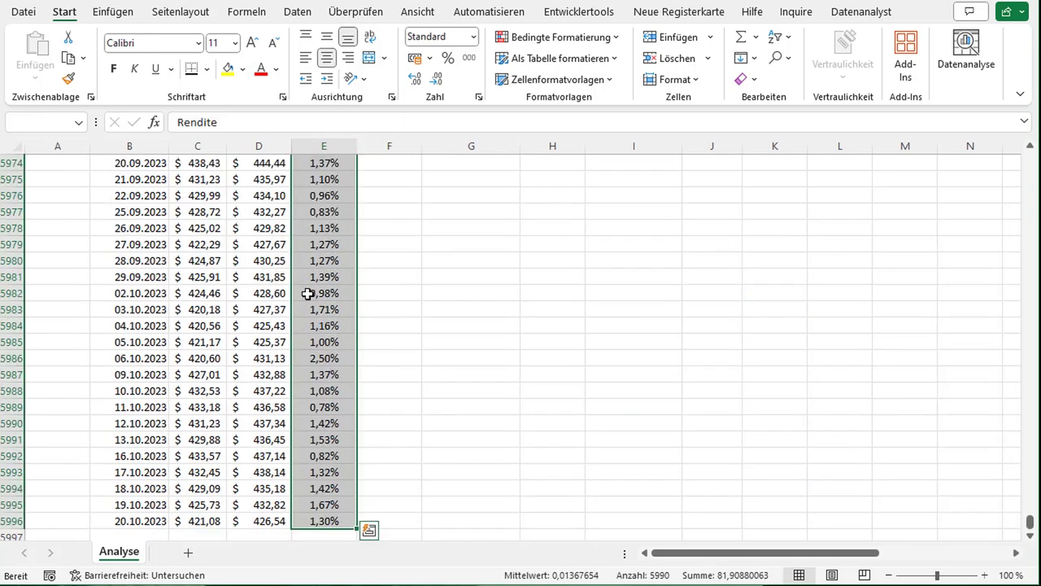
key("ctrl+shift+Left")
key("ctrl+shift+Left")
key("shift+Right")
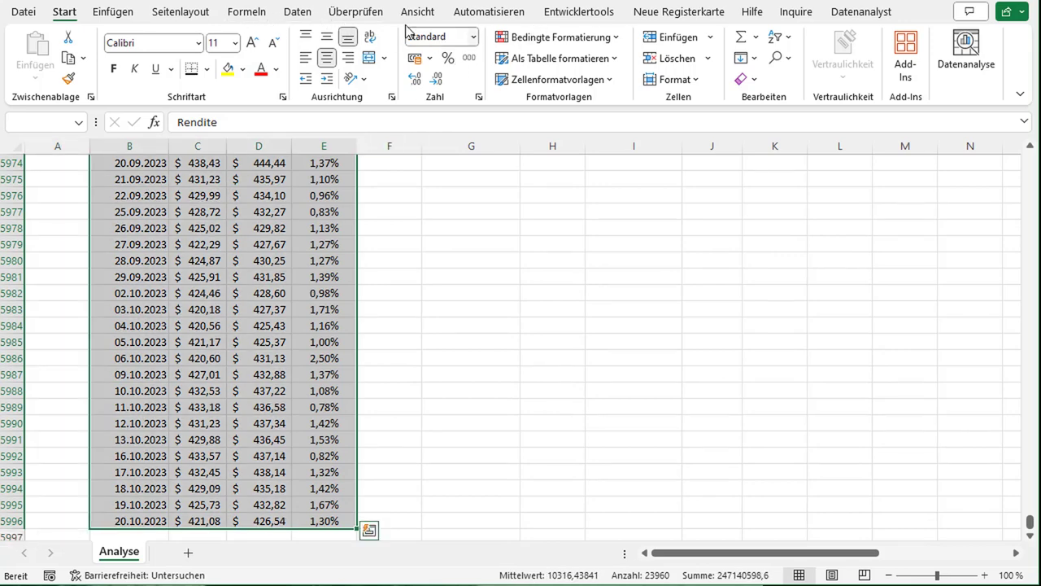
left_click(300, 15)
left_click(114, 13)
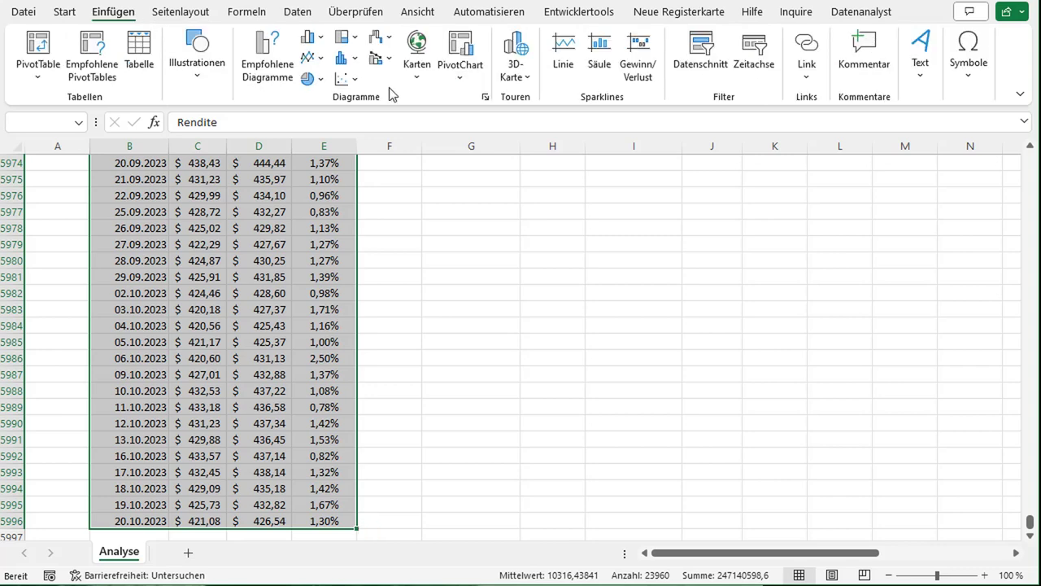
left_click(320, 60)
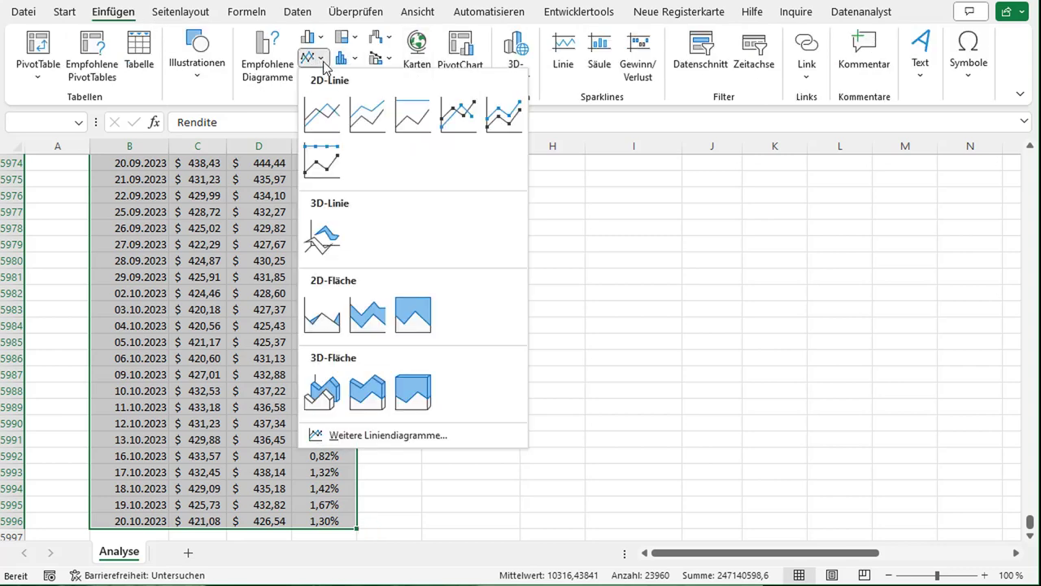
left_click(325, 118)
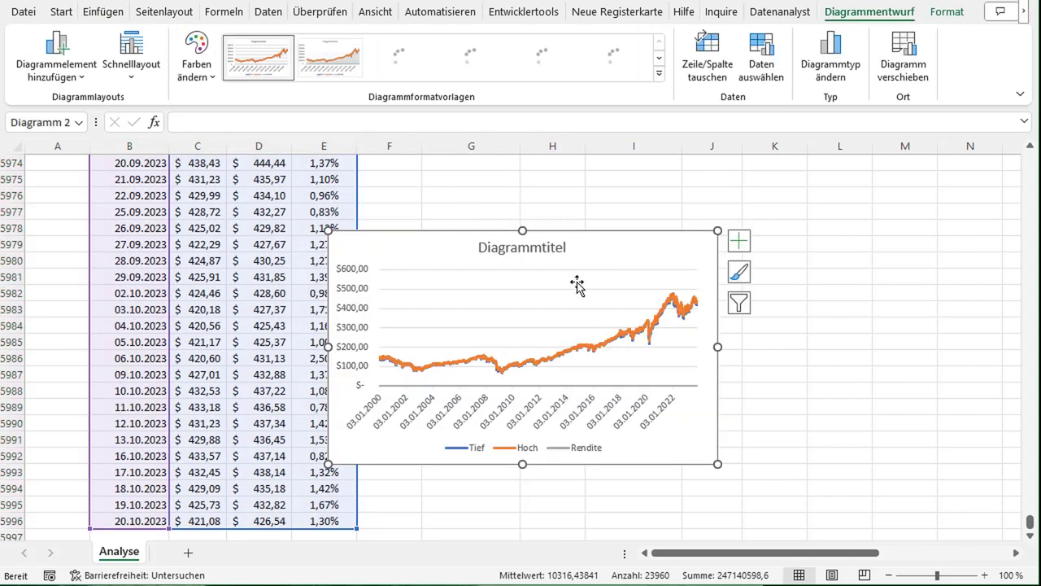
Exclude the Hoch and Tief series from the line chart's data source, leaving only Rendite
left_click(783, 61)
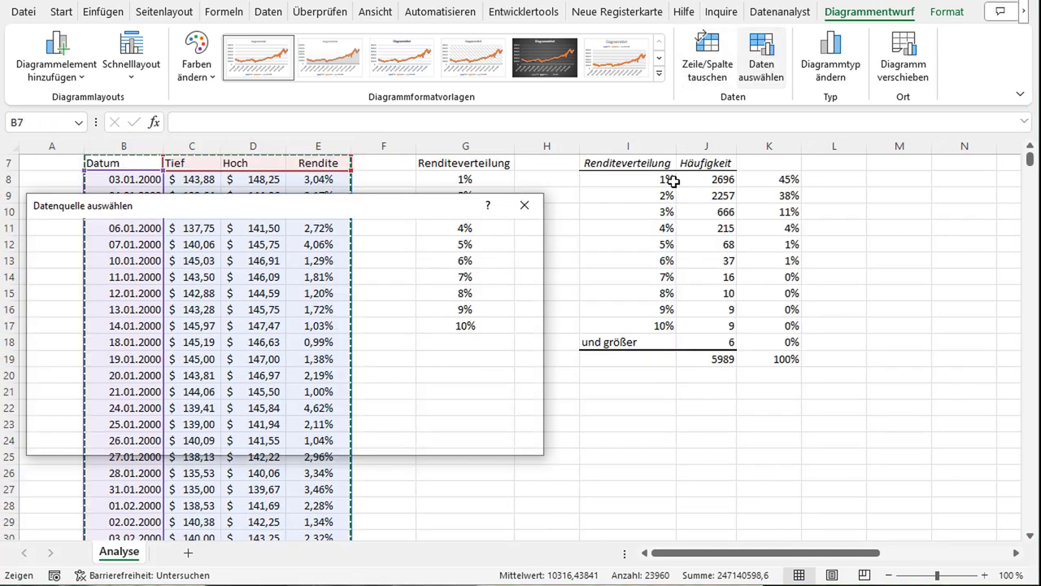
left_click(39, 360)
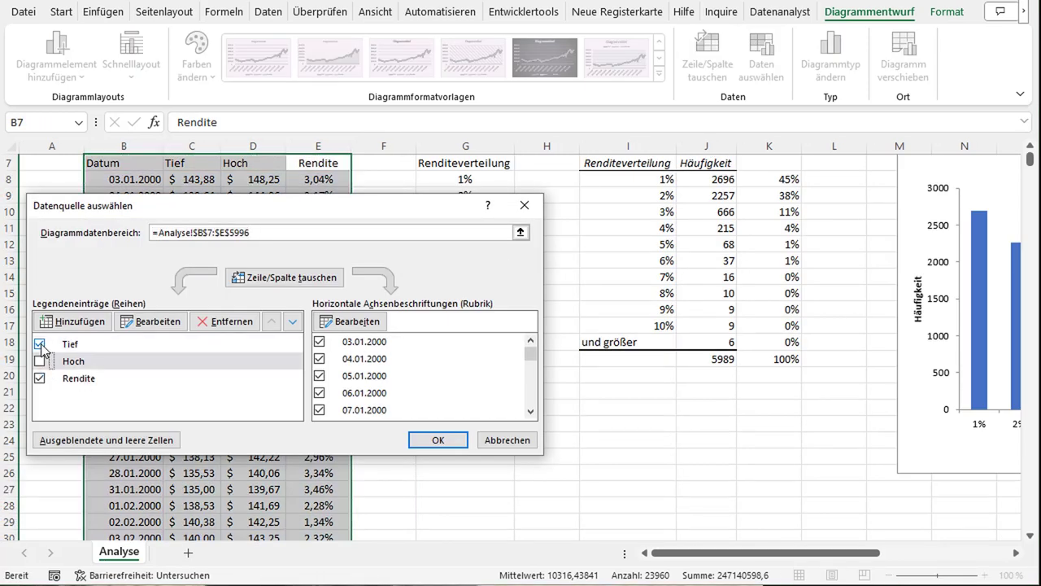
left_click(39, 343)
left_click(434, 443)
Enlarge the Rendite line chart at the end of the data to span columns A to N, with its upper edge near row 5975
left_click(295, 325)
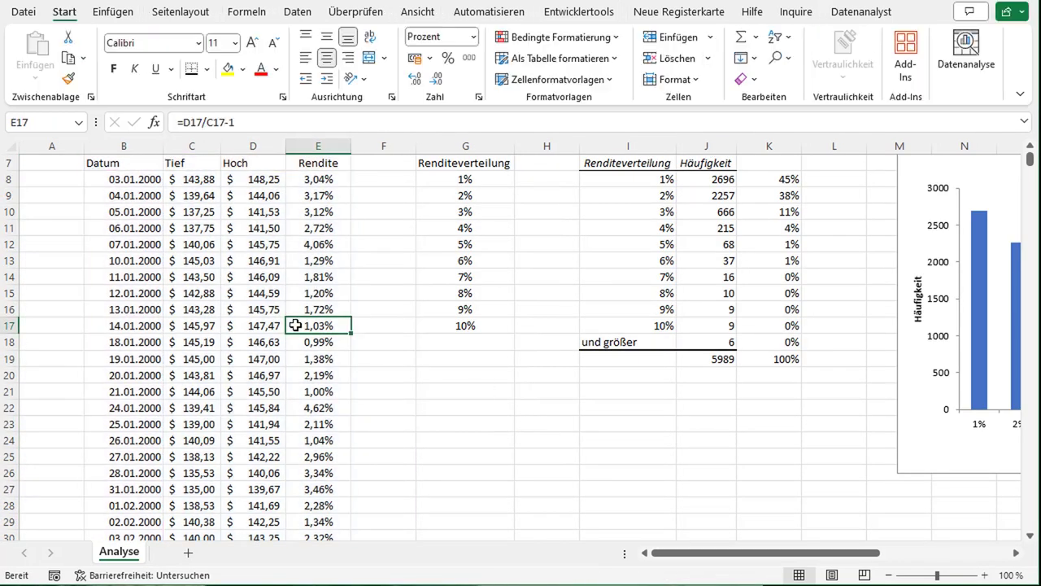
key("ctrl+Down")
left_click(327, 231)
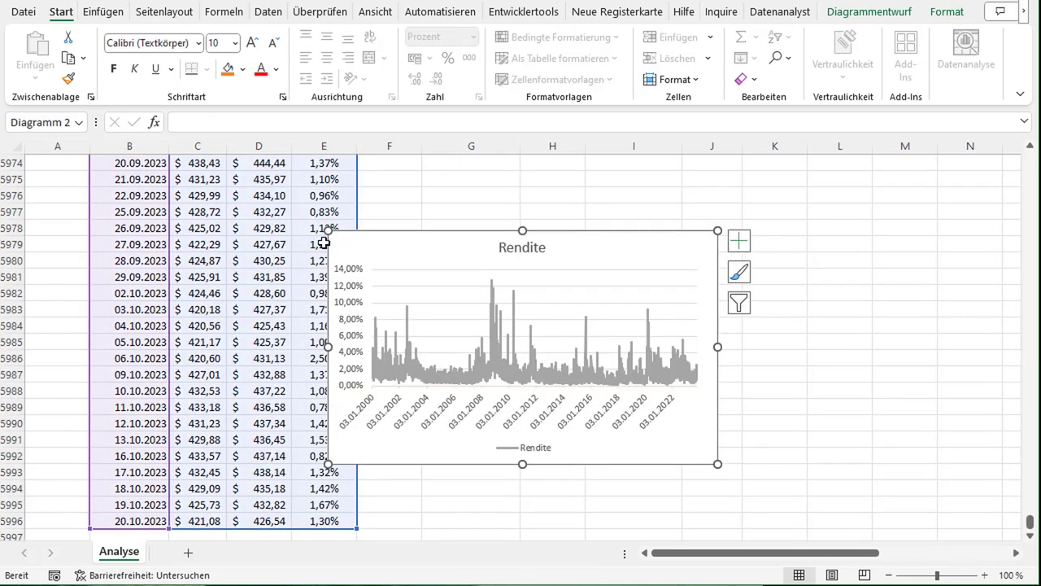
left_click_drag(328, 231, 36, 179)
left_click_drag(718, 322, 980, 322)
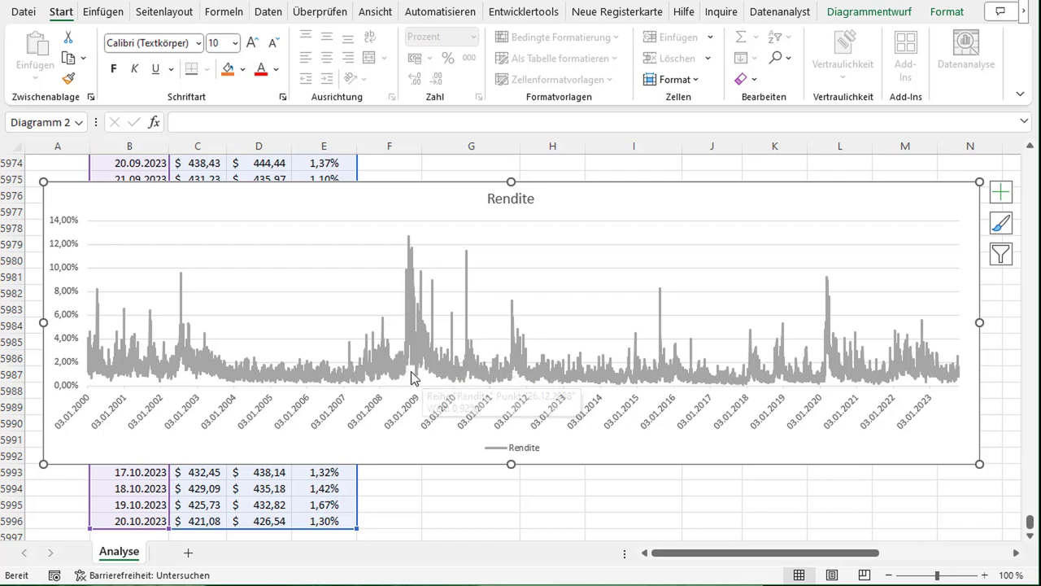
mouse_move(415, 378)
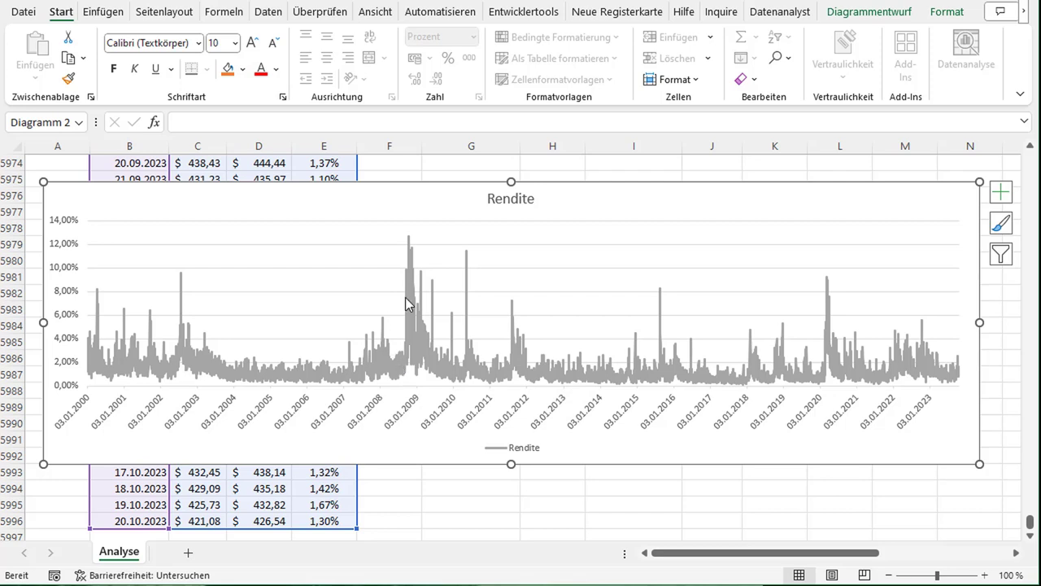